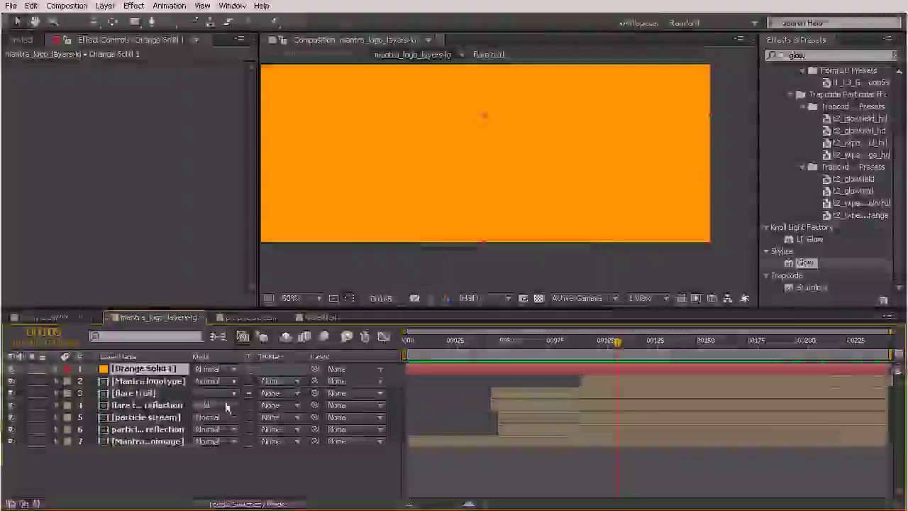
Move the orange solid below all other layers and apply the CC Particle Systems II effect to it
{"action": "left_click_drag", "start_coordinate": [137, 429], "coordinate": [150, 447]}
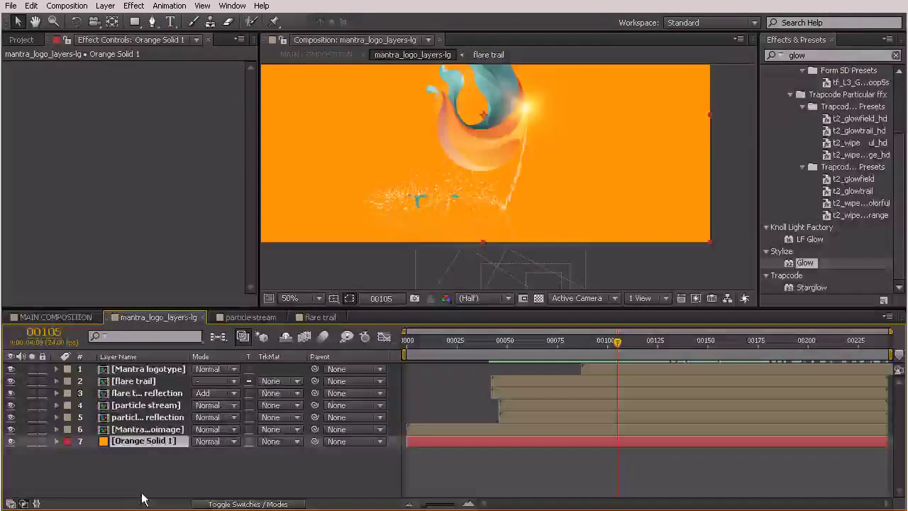
{"action": "left_click", "coordinate": [794, 54]}
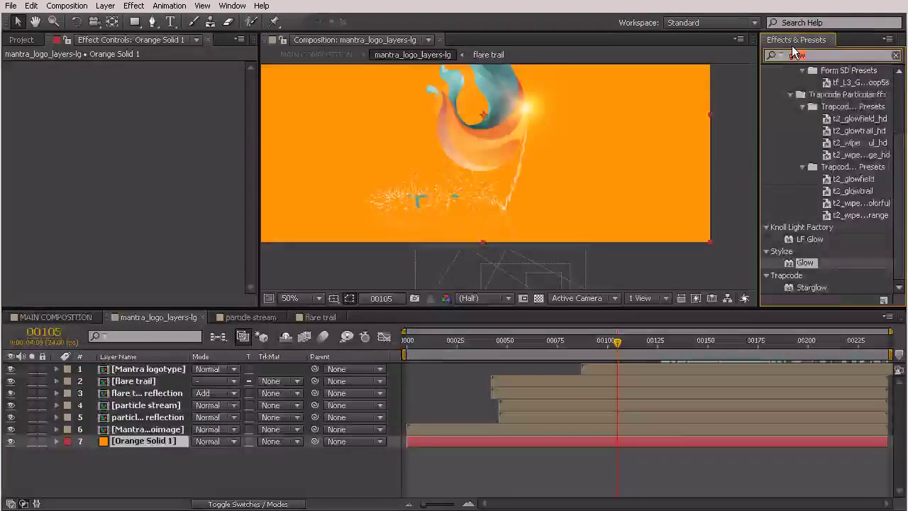
{"action": "type", "text": "cc par"}
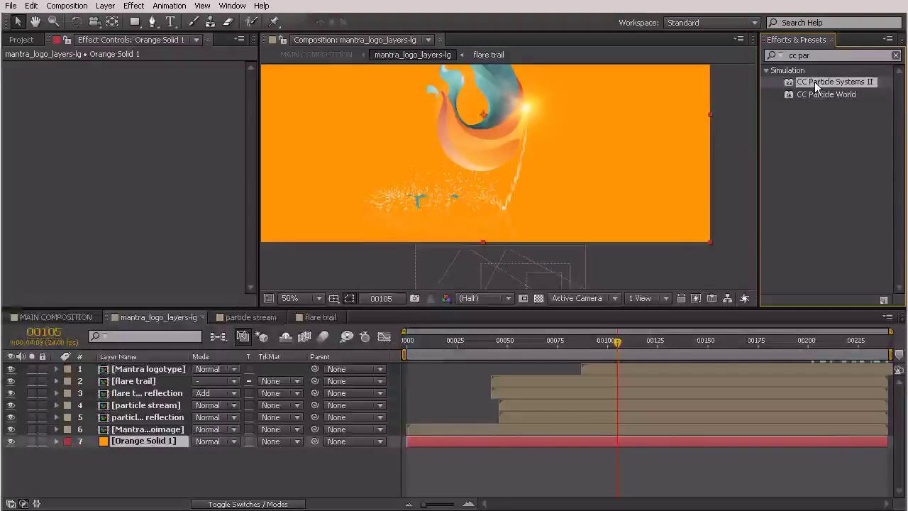
{"action": "left_click", "coordinate": [460, 380]}
{"action": "left_click", "coordinate": [398, 393]}
{"action": "key", "text": "F2"}
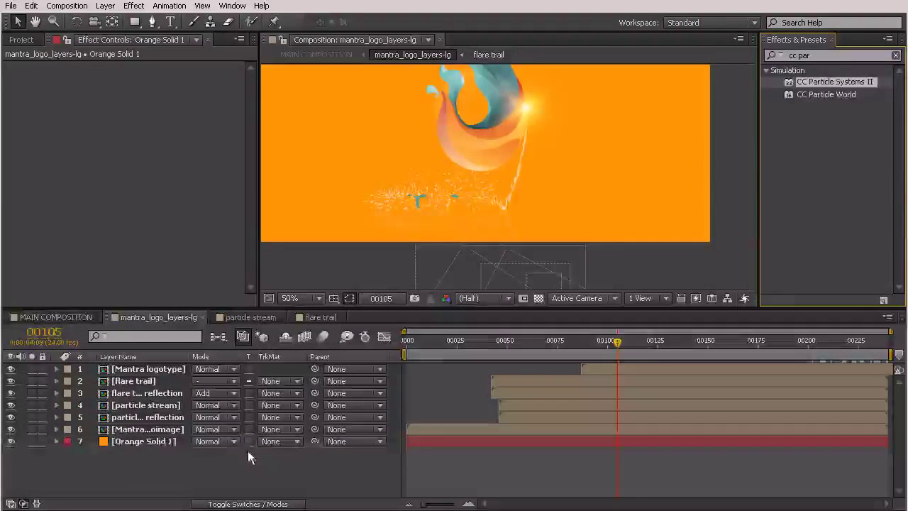
{"action": "left_click_drag", "start_coordinate": [426, 447], "coordinate": [434, 437]}
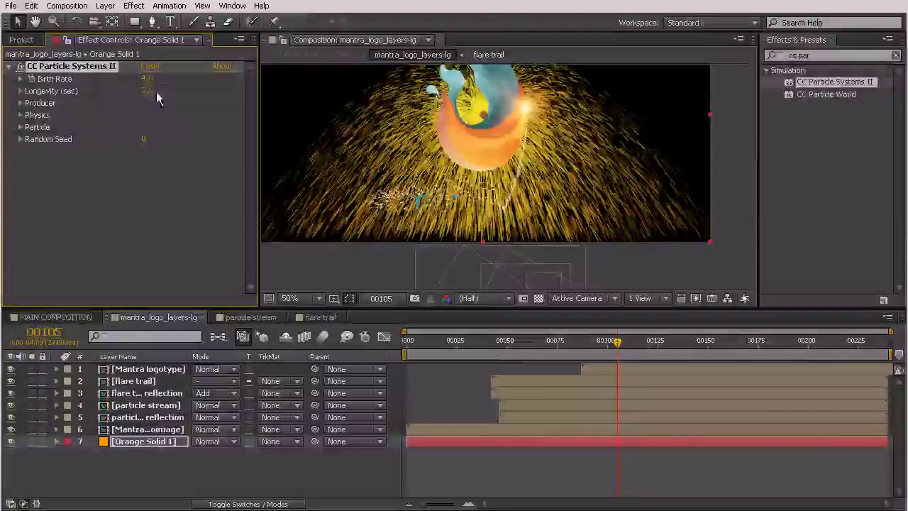
Set the particle system's birth rate to 0.2 and its longevity to 4.2 seconds
{"action": "left_click_drag", "start_coordinate": [509, 167], "coordinate": [533, 224]}
{"action": "left_click_drag", "start_coordinate": [507, 309], "coordinate": [508, 399]}
{"action": "left_click_drag", "start_coordinate": [529, 269], "coordinate": [527, 263]}
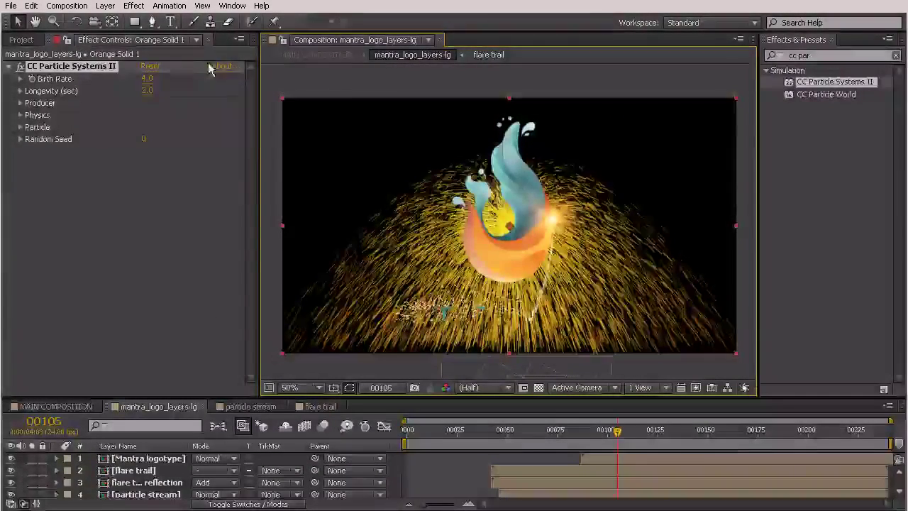
{"action": "left_click_drag", "start_coordinate": [147, 83], "coordinate": [125, 83]}
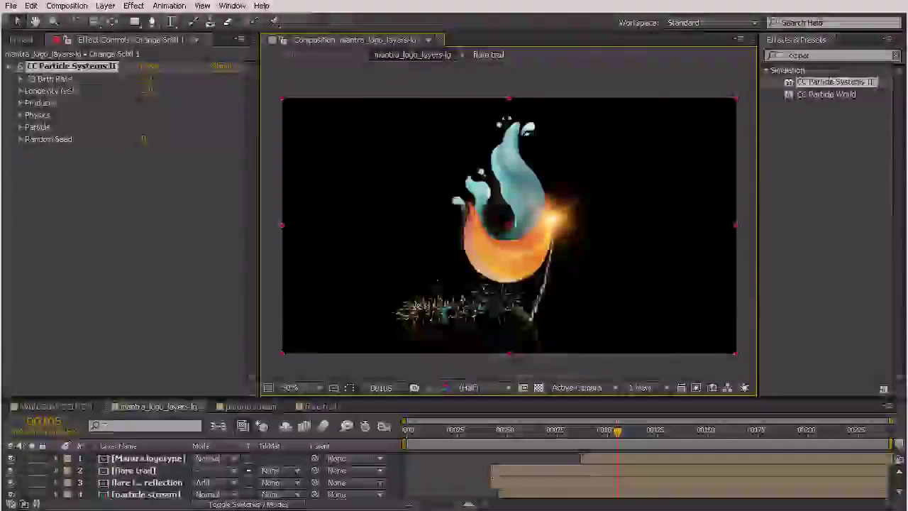
{"action": "left_click_drag", "start_coordinate": [73, 91], "coordinate": [70, 91]}
{"action": "left_click_drag", "start_coordinate": [147, 98], "coordinate": [314, 95]}
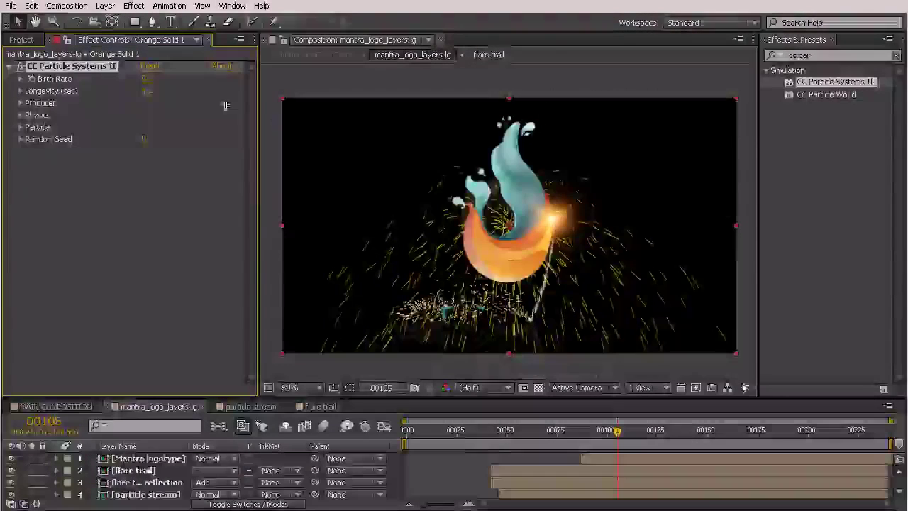
Spread the particle producer to a Radius X of 492 and a Radius Y of 156
{"action": "left_click", "coordinate": [20, 103]}
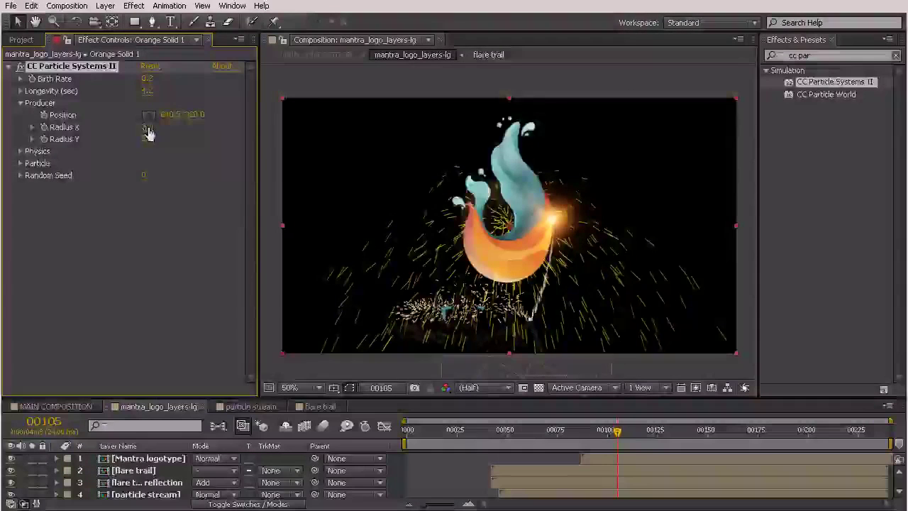
{"action": "left_click_drag", "start_coordinate": [155, 127], "coordinate": [500, 133]}
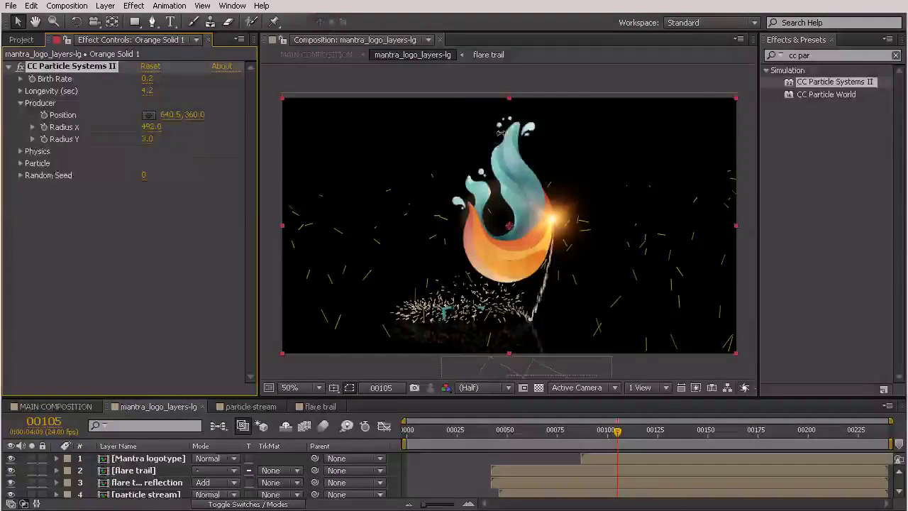
{"action": "left_click_drag", "start_coordinate": [148, 142], "coordinate": [240, 136]}
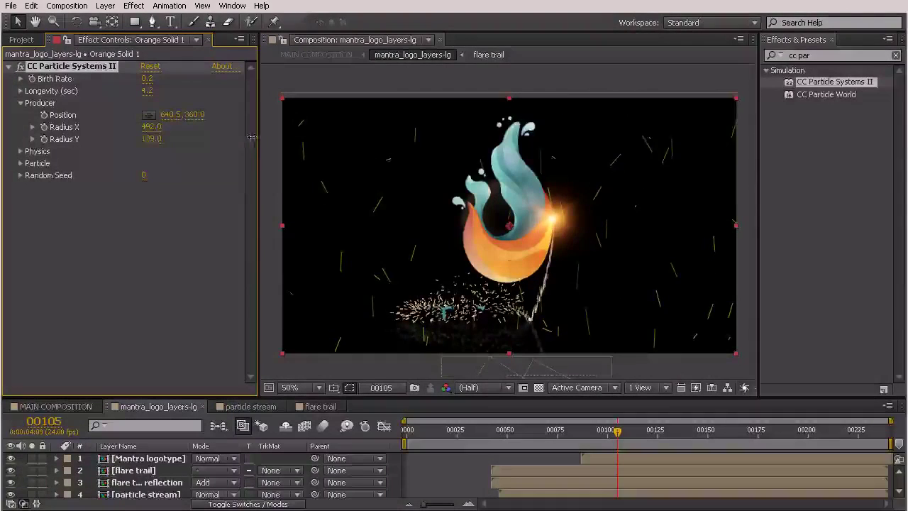
{"action": "left_click_drag", "start_coordinate": [258, 139], "coordinate": [264, 137]}
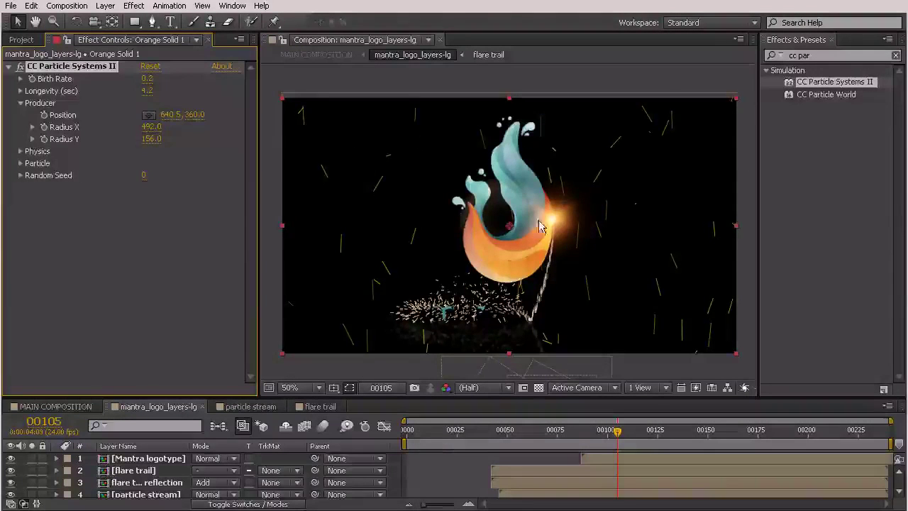
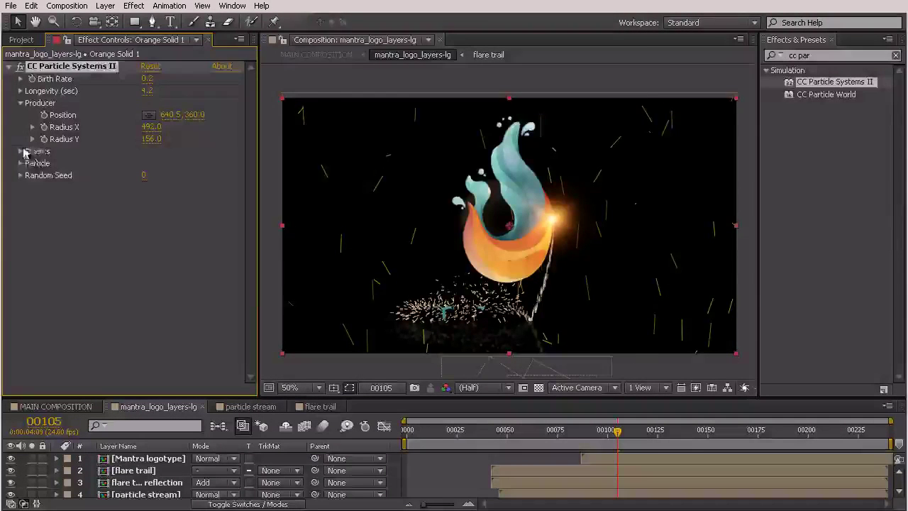
Set the particle physics to velocity 0.2, gravity 0 and resistance 0.1
{"action": "left_click", "coordinate": [20, 152]}
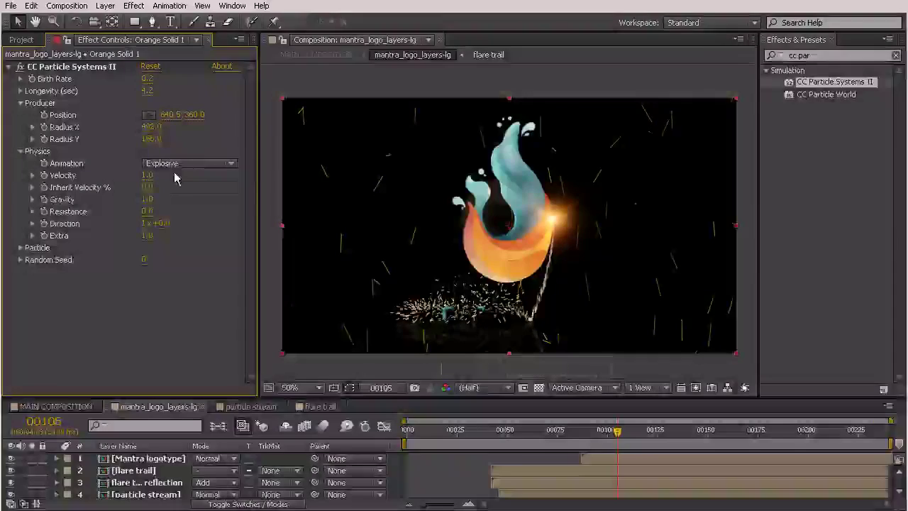
{"action": "left_click_drag", "start_coordinate": [176, 177], "coordinate": [91, 173]}
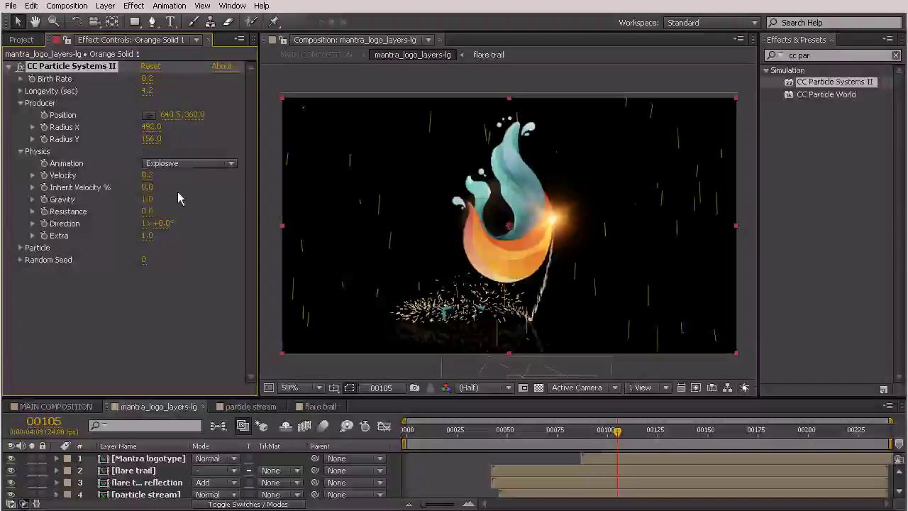
{"action": "type", "text": "0"}
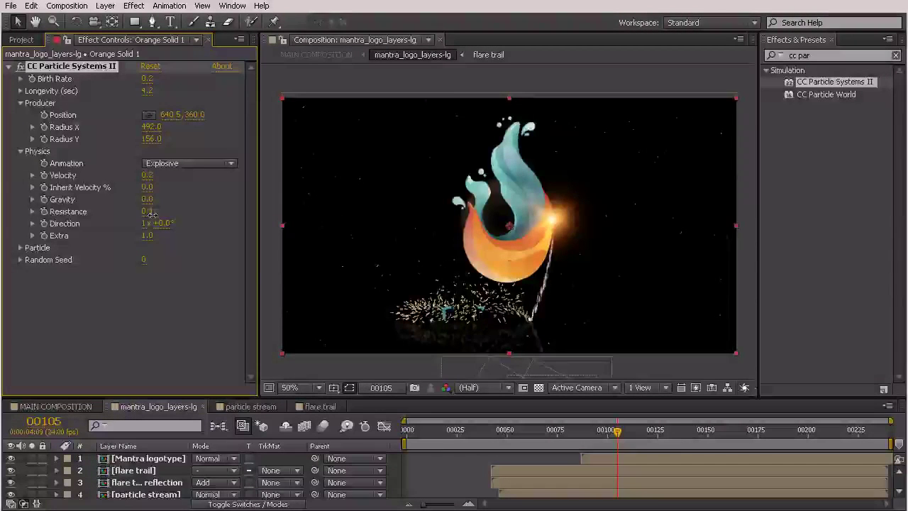
{"action": "left_click_drag", "start_coordinate": [149, 216], "coordinate": [150, 214]}
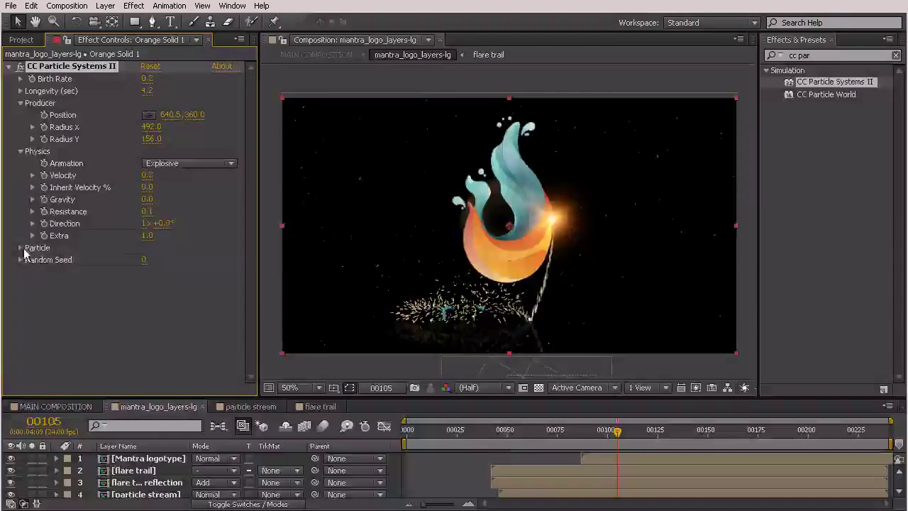
Change the particle type to Lens Convex with birth size 0.03, death size 0.27 and size variation 100%
{"action": "left_click", "coordinate": [21, 247]}
{"action": "left_click", "coordinate": [171, 264]}
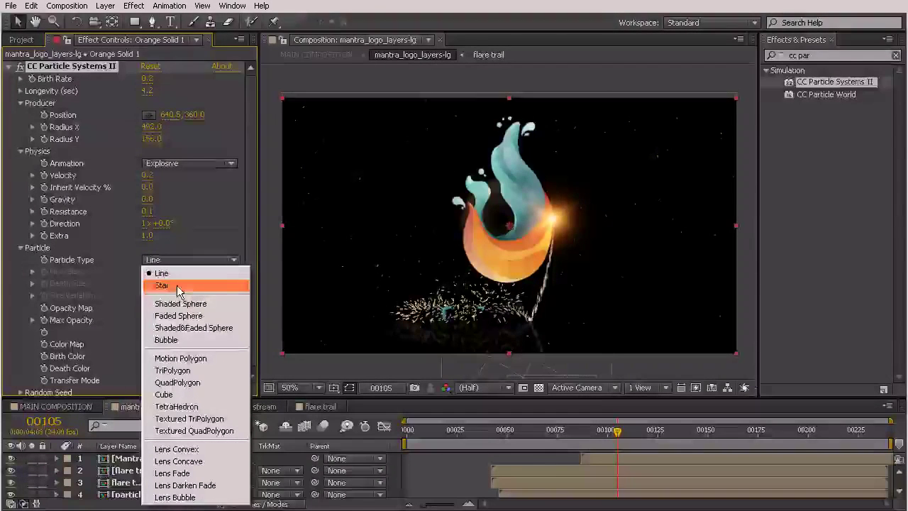
{"action": "left_click", "coordinate": [196, 451]}
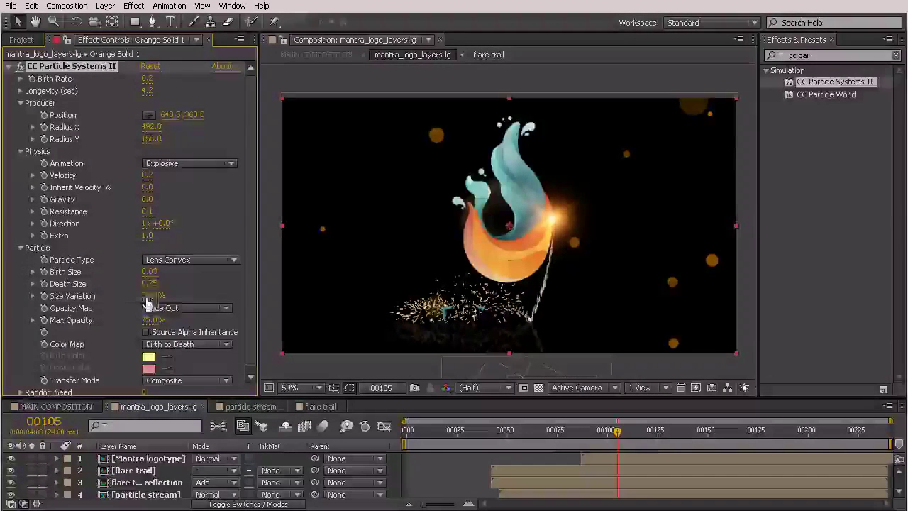
{"action": "left_click_drag", "start_coordinate": [148, 287], "coordinate": [117, 290]}
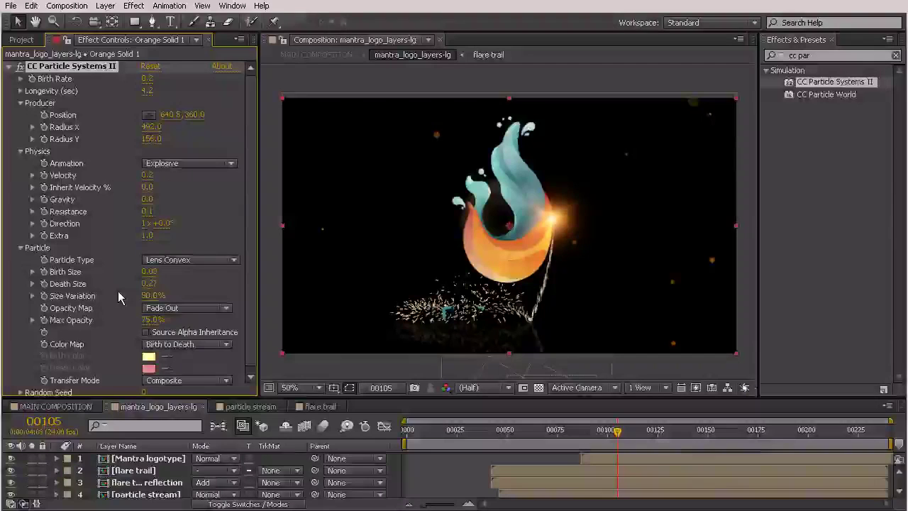
{"action": "left_click_drag", "start_coordinate": [144, 301], "coordinate": [313, 287]}
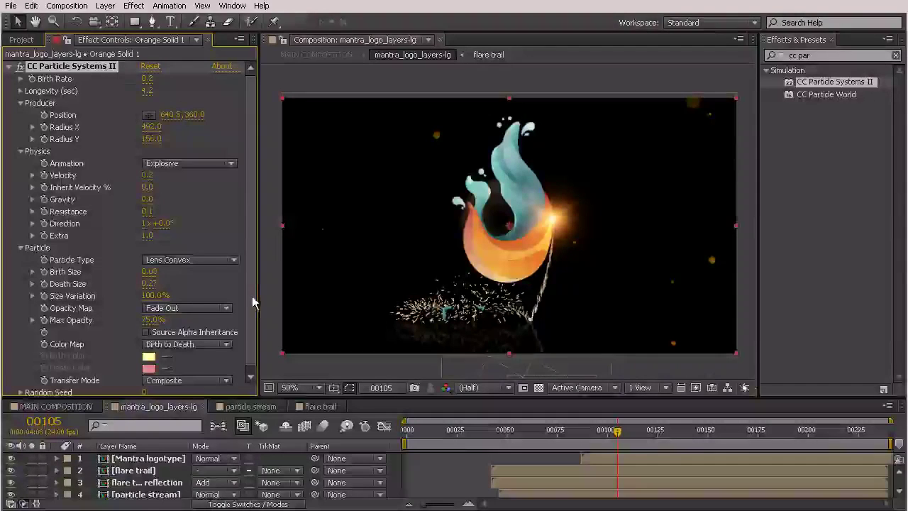
Set the particles' opacity map to Fade In and Out and the random seed to 1800
{"action": "left_click", "coordinate": [213, 308]}
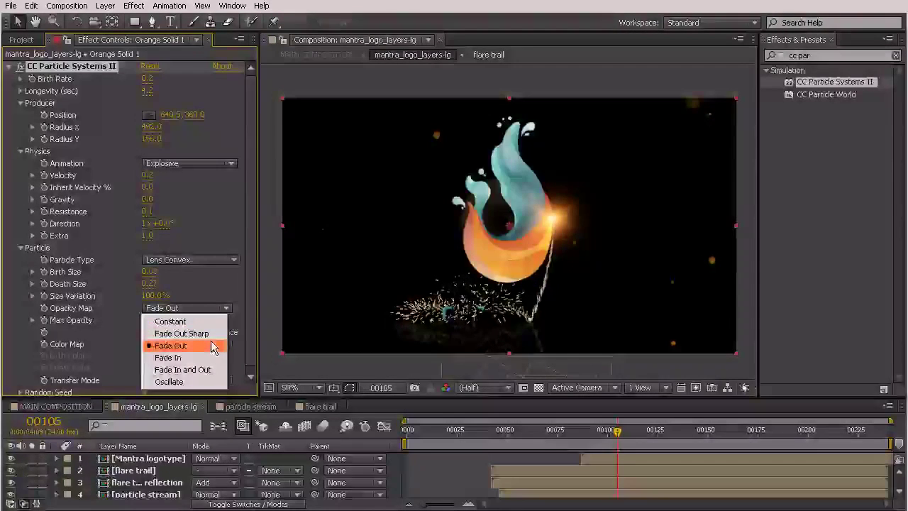
{"action": "left_click", "coordinate": [203, 369]}
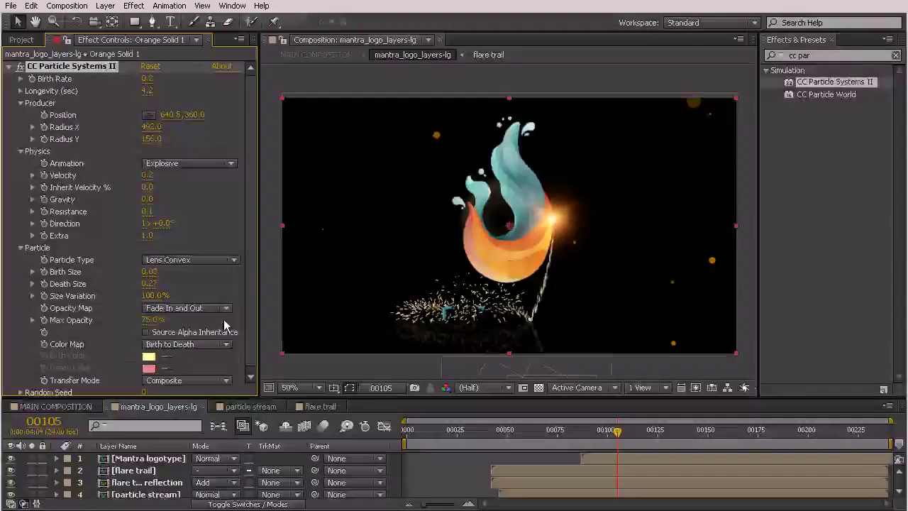
{"action": "scroll", "coordinate": [138, 319], "scroll_direction": "down", "scroll_amount": 1}
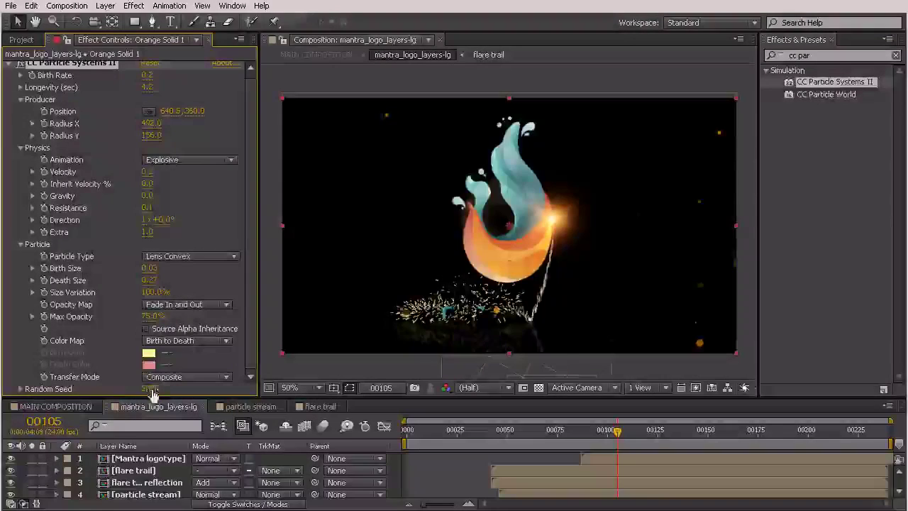
{"action": "left_click_drag", "start_coordinate": [149, 388], "coordinate": [129, 388]}
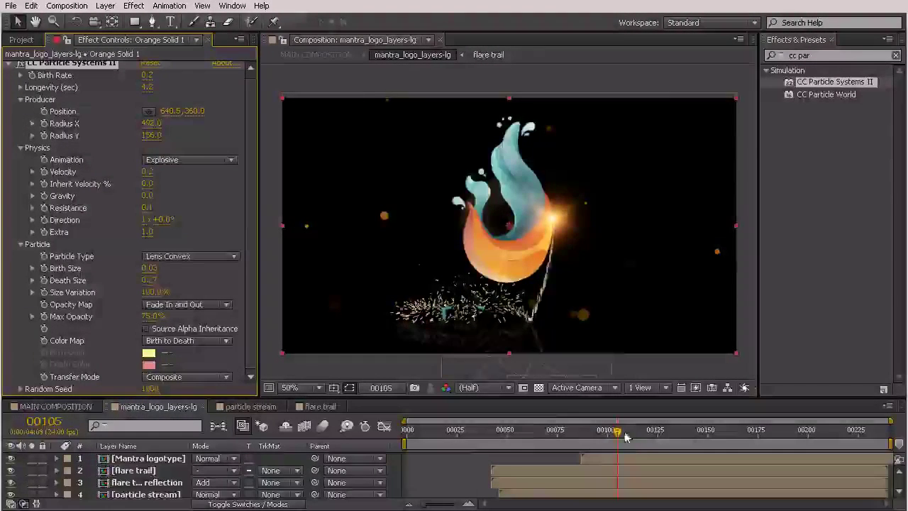
Go to frame 163 and rename the orange solid layer as System 1
{"action": "left_click_drag", "start_coordinate": [615, 439], "coordinate": [733, 430]}
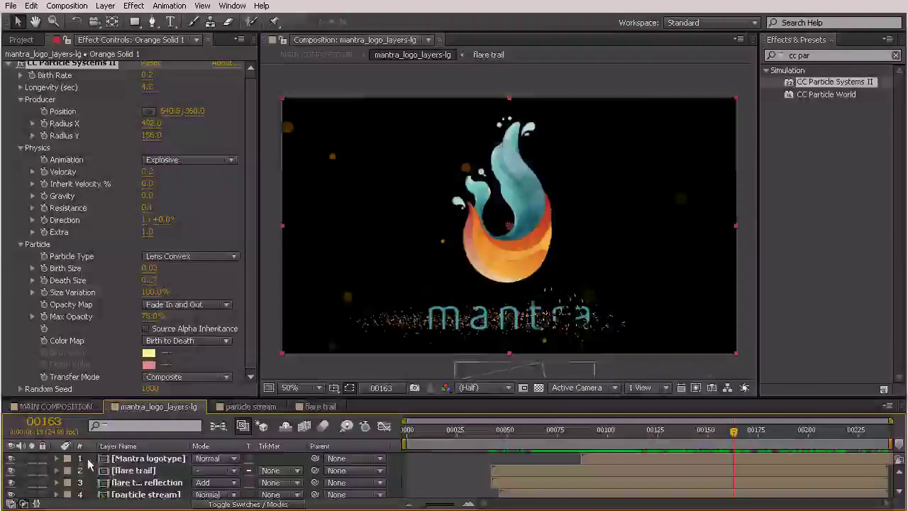
{"action": "scroll", "coordinate": [134, 457], "scroll_direction": "down", "scroll_amount": 2}
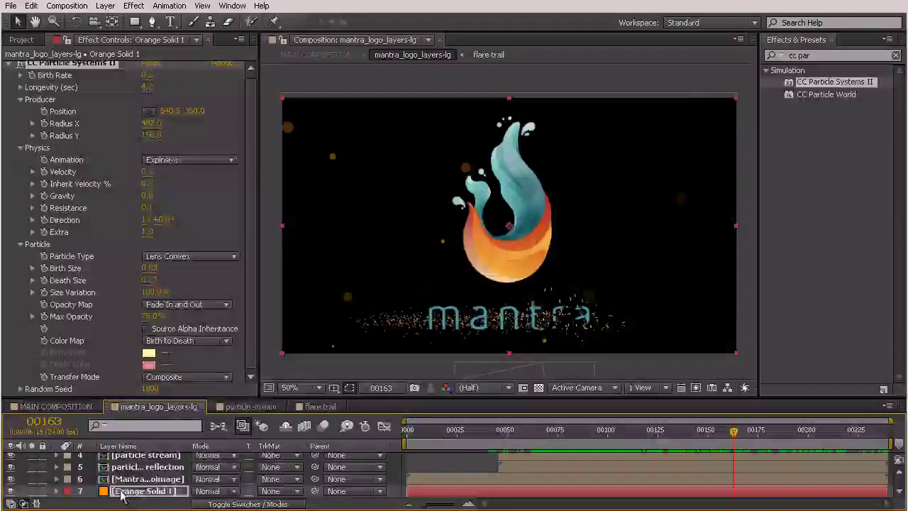
{"action": "right_click", "coordinate": [142, 489]}
{"action": "left_click", "coordinate": [146, 481]}
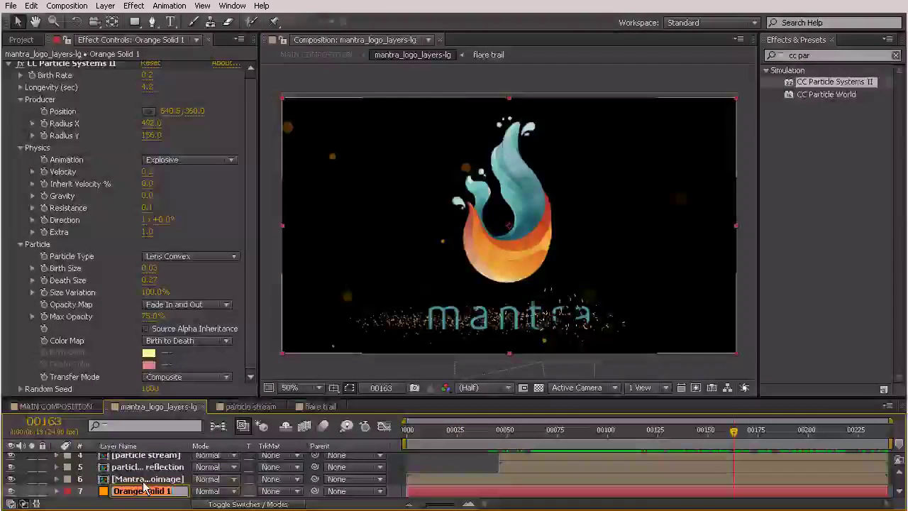
{"action": "type", "text": "System"}
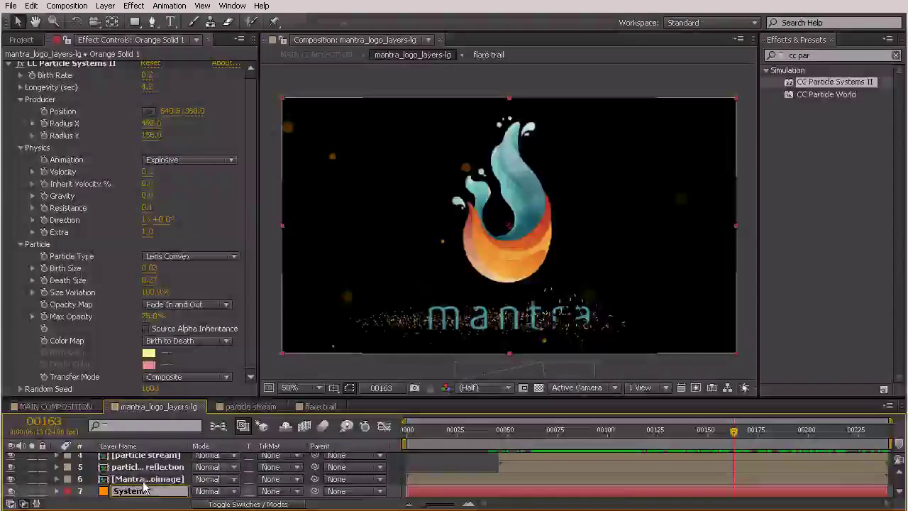
{"action": "type", "text": " 1"}
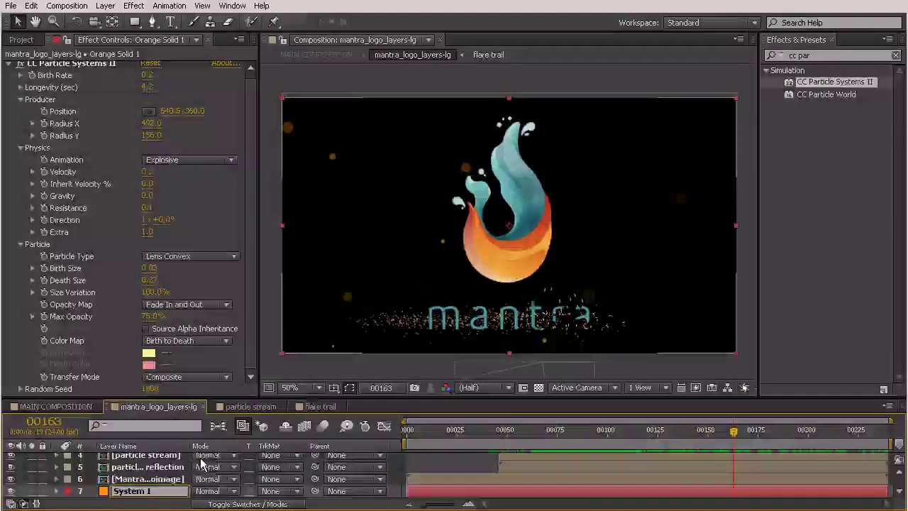
{"action": "left_click", "coordinate": [169, 482]}
Duplicate the System 1 layer and place the copy beneath the original
{"action": "left_click", "coordinate": [145, 490]}
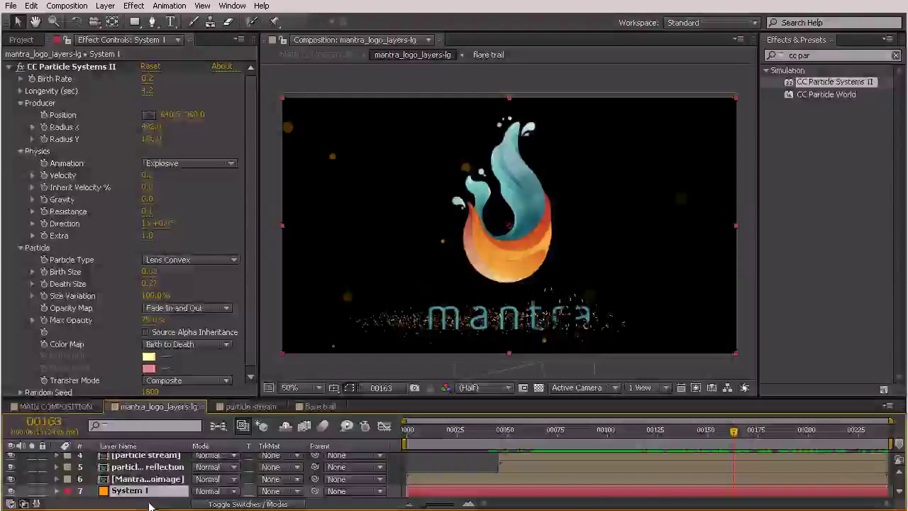
{"action": "key", "text": "ctrl+d"}
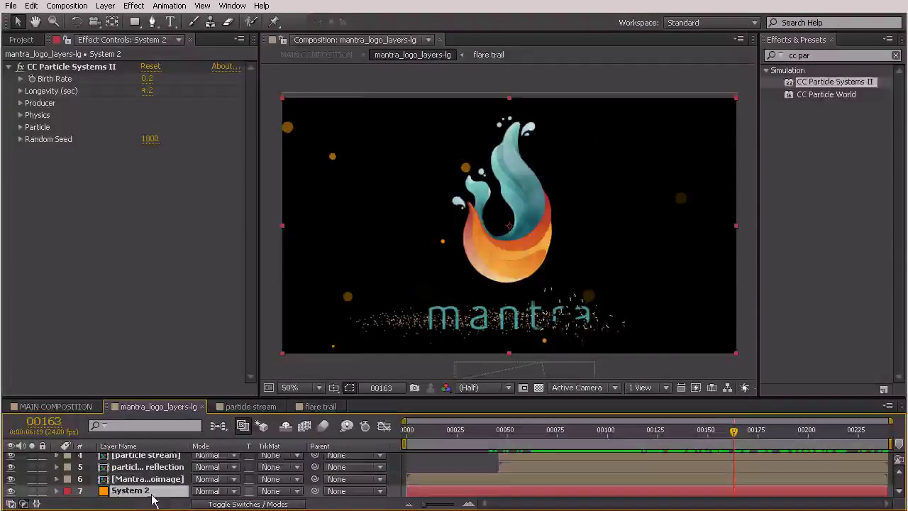
{"action": "key", "text": "ctrl+bracketleft"}
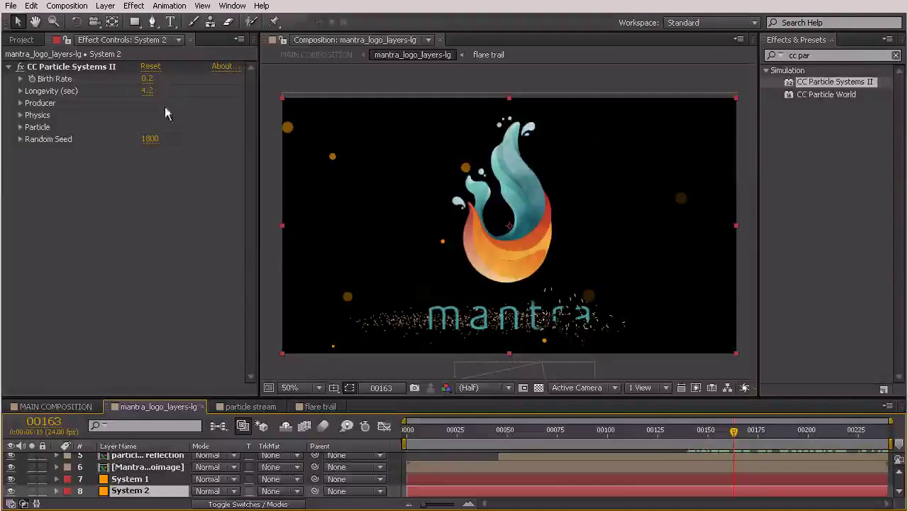
Set System 2's particle birth rate to 0.1 and its random seed to 2690
{"action": "left_click_drag", "start_coordinate": [148, 79], "coordinate": [146, 80]}
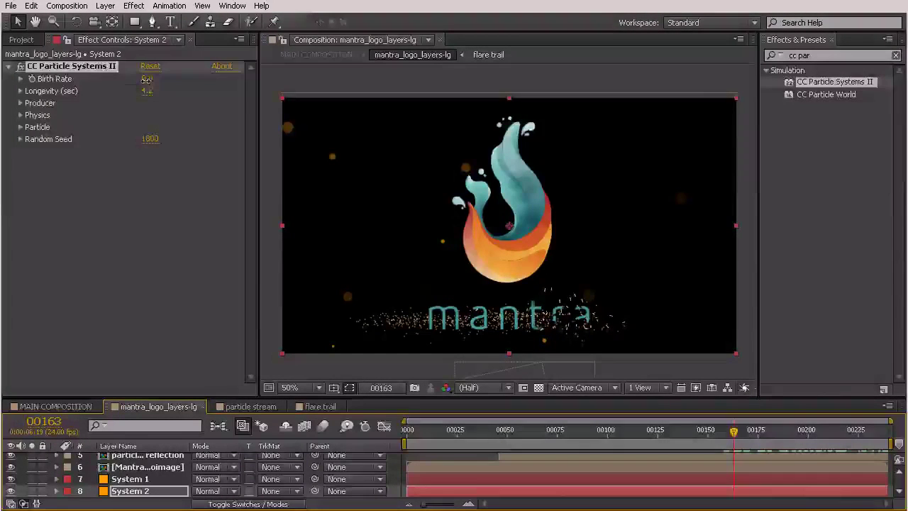
{"action": "left_click", "coordinate": [149, 138]}
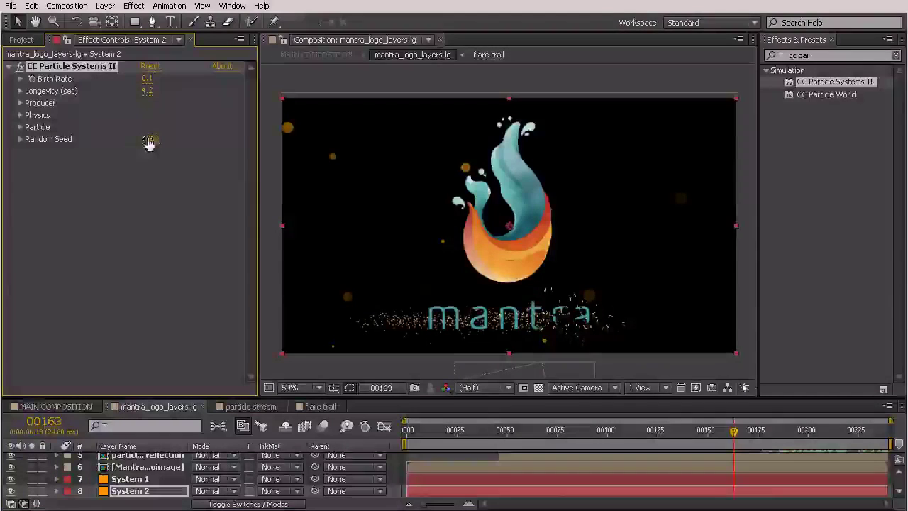
{"action": "left_click", "coordinate": [68, 160]}
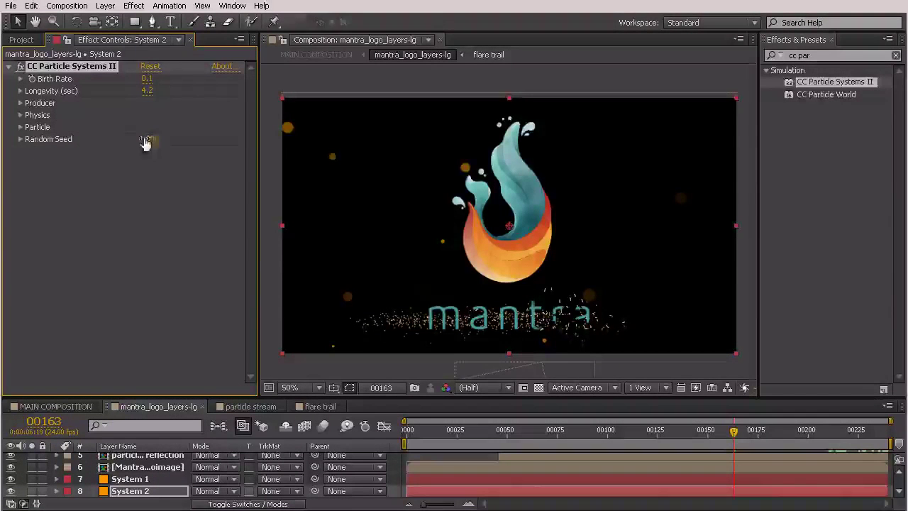
{"action": "left_click_drag", "start_coordinate": [152, 139], "coordinate": [175, 177]}
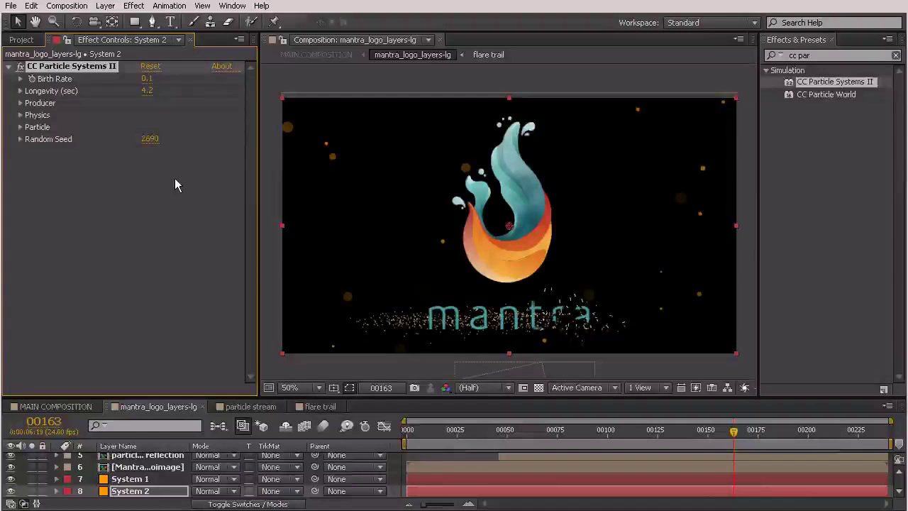
Set the System 2 particle producer's Radius X to 110 and Radius Y to 107
{"action": "left_click", "coordinate": [20, 103]}
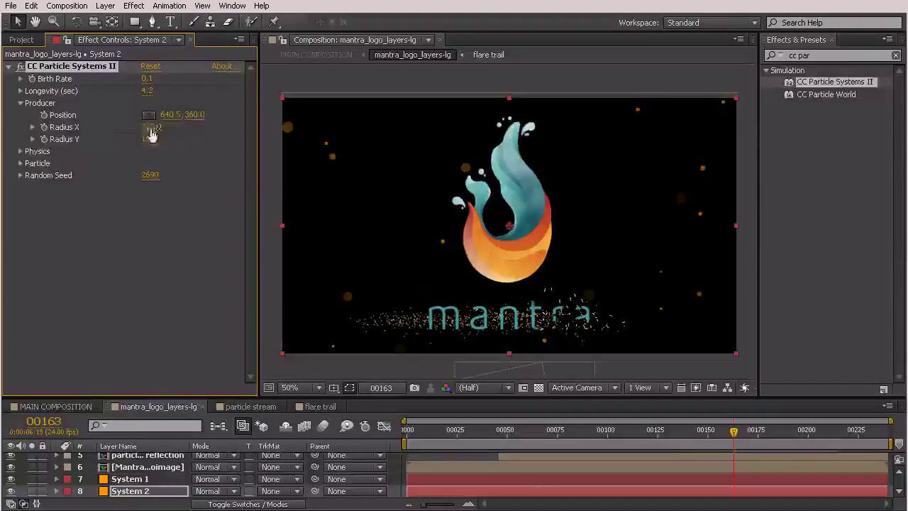
{"action": "left_click_drag", "start_coordinate": [134, 129], "coordinate": [8, 130]}
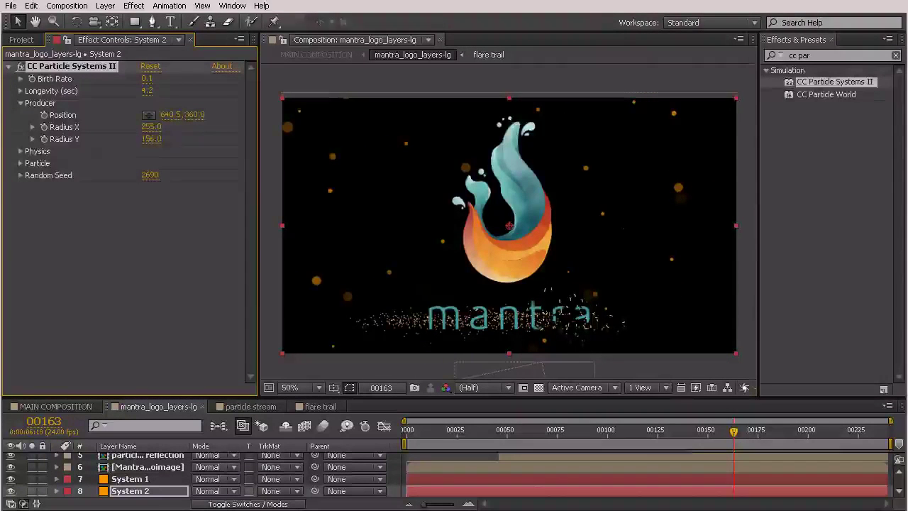
{"action": "left_click_drag", "start_coordinate": [147, 127], "coordinate": [31, 128]}
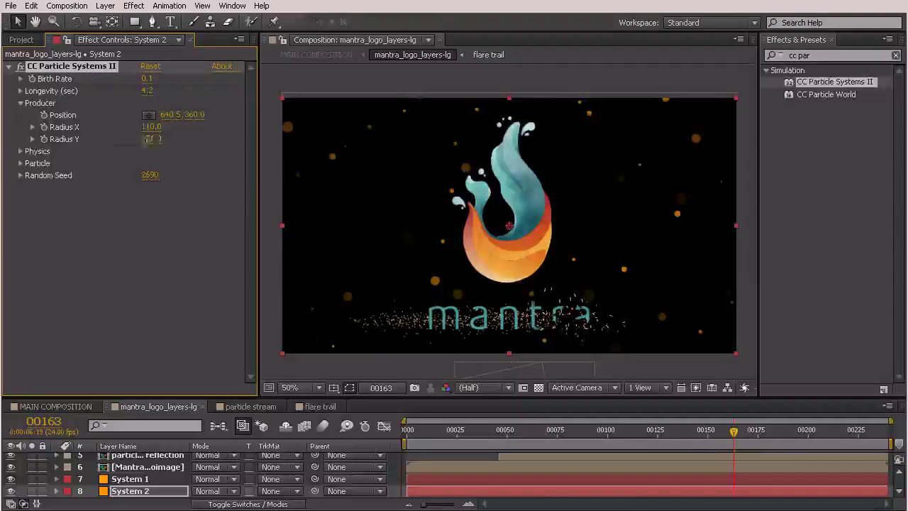
{"action": "left_click_drag", "start_coordinate": [148, 141], "coordinate": [115, 142]}
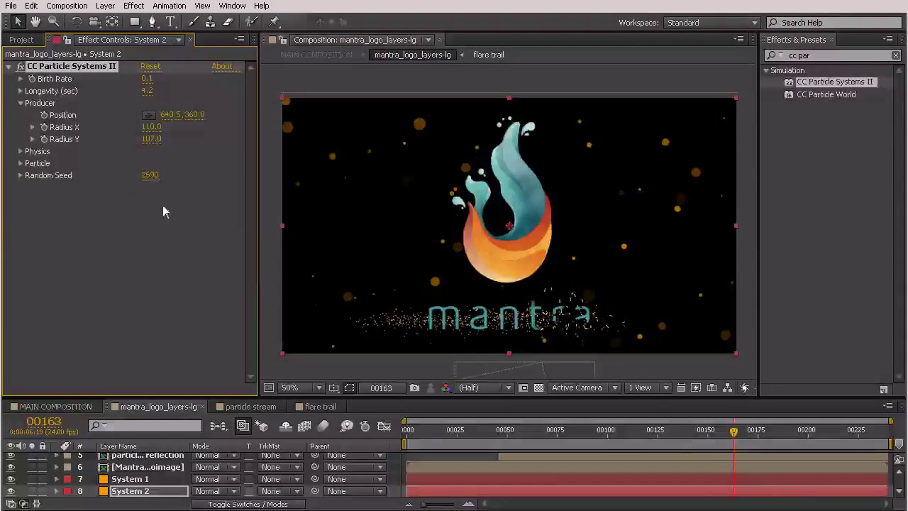
Set the System 2 particle physics to a velocity of 0.4 and a resistance of 2.3
{"action": "left_click", "coordinate": [20, 151]}
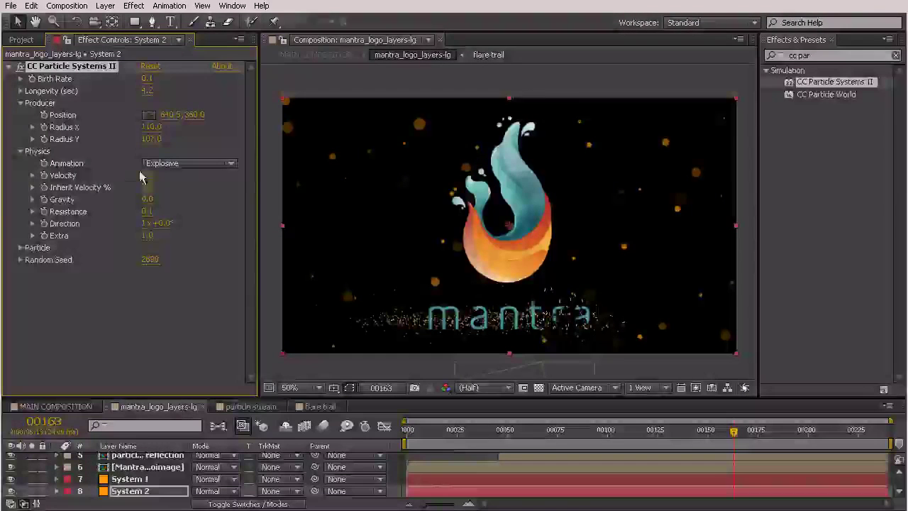
{"action": "left_click_drag", "start_coordinate": [147, 178], "coordinate": [161, 182]}
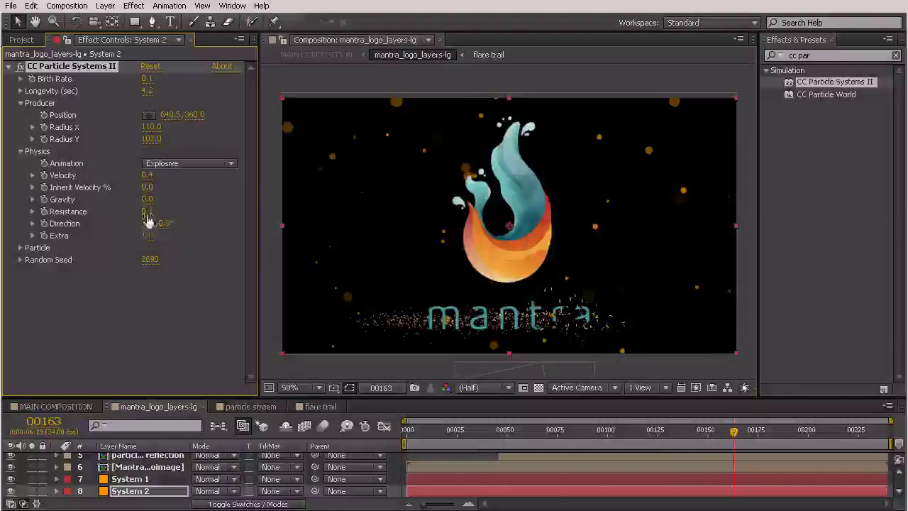
{"action": "left_click_drag", "start_coordinate": [148, 213], "coordinate": [164, 216]}
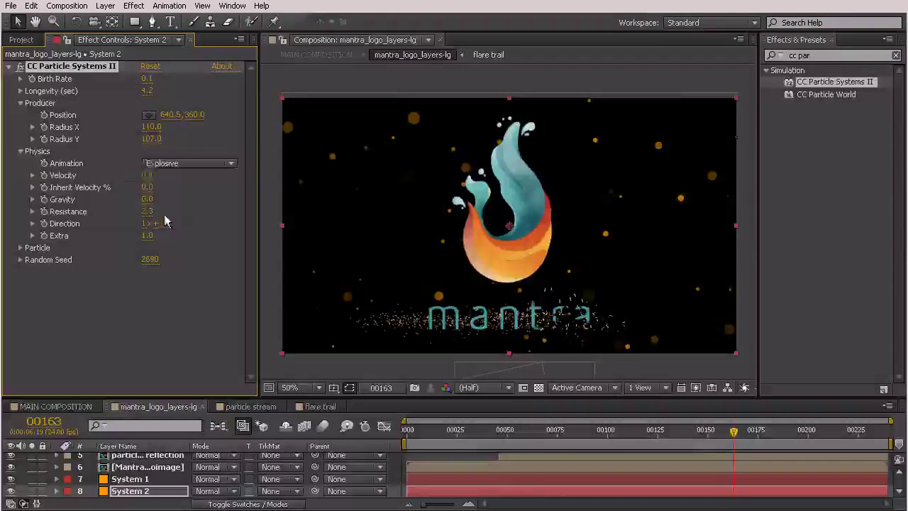
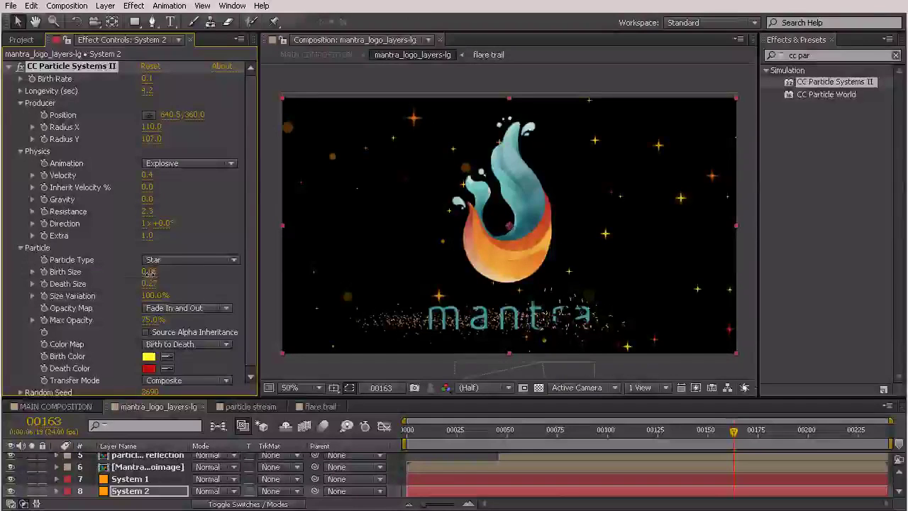
Set System 2's star particles to a birth size of 0.08 and a death size of 0.02
{"action": "left_click_drag", "start_coordinate": [147, 273], "coordinate": [152, 275]}
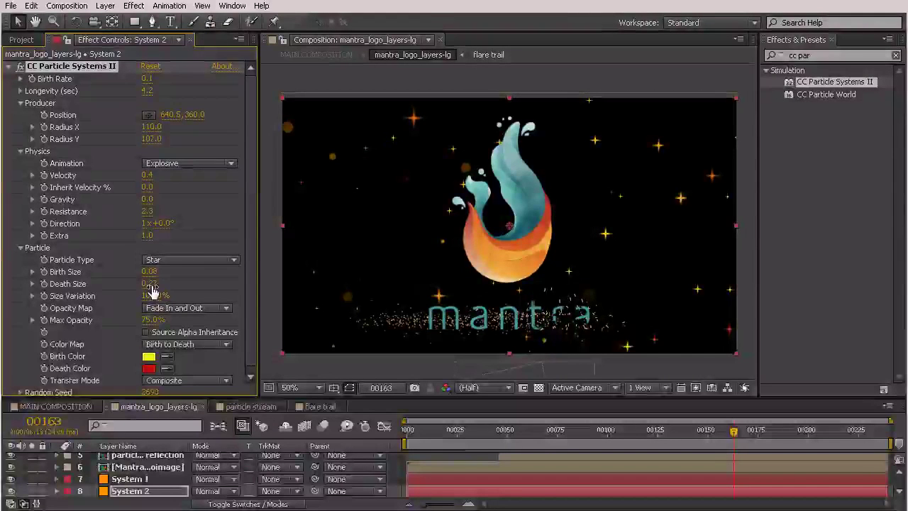
{"action": "left_click_drag", "start_coordinate": [148, 283], "coordinate": [133, 285]}
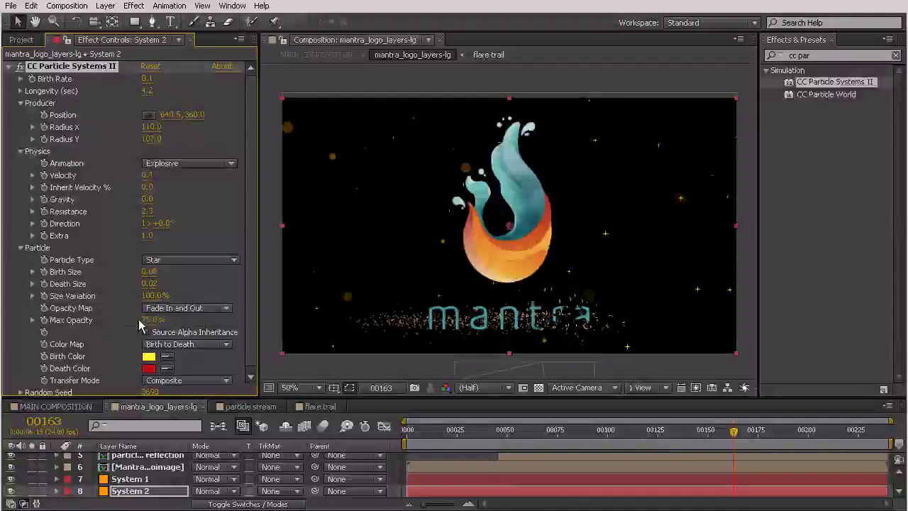
Change System 2's particle birth color to orange FFA200 and set the random seed to 2700
{"action": "scroll", "coordinate": [131, 318], "scroll_direction": "down", "scroll_amount": 1}
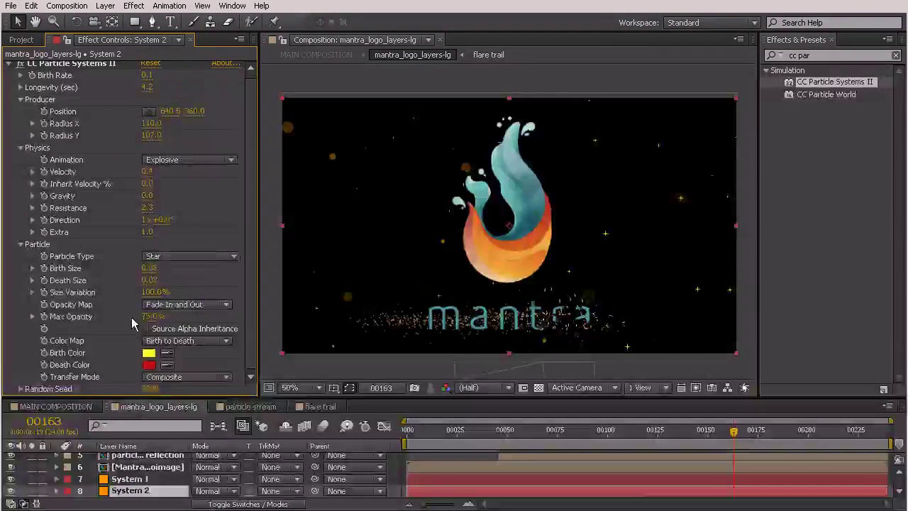
{"action": "left_click", "coordinate": [148, 352]}
{"action": "left_click", "coordinate": [486, 327]}
{"action": "left_click_drag", "start_coordinate": [487, 330], "coordinate": [487, 334]}
{"action": "left_click", "coordinate": [465, 165]}
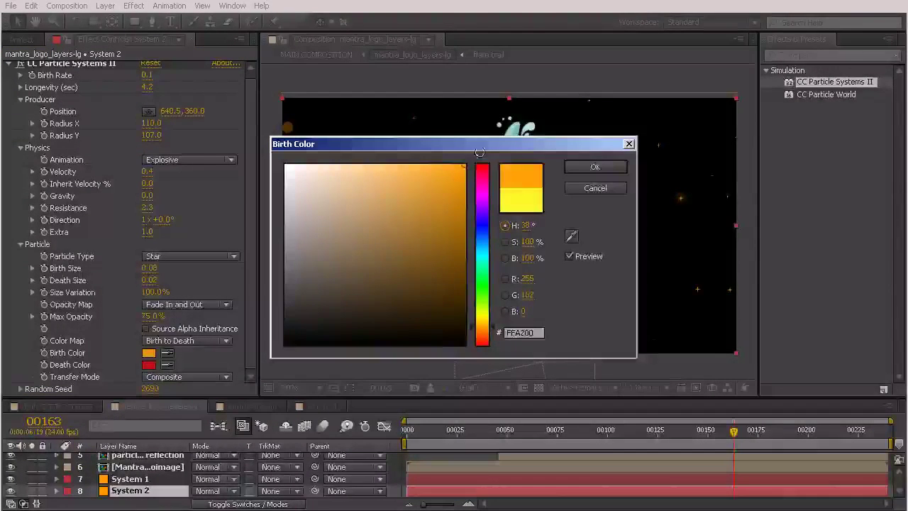
{"action": "left_click", "coordinate": [595, 166]}
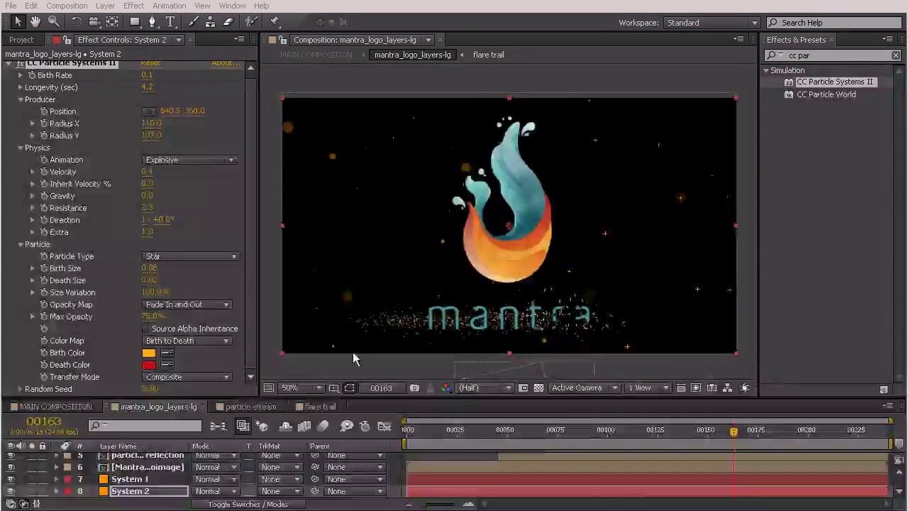
{"action": "left_click_drag", "start_coordinate": [151, 389], "coordinate": [153, 392]}
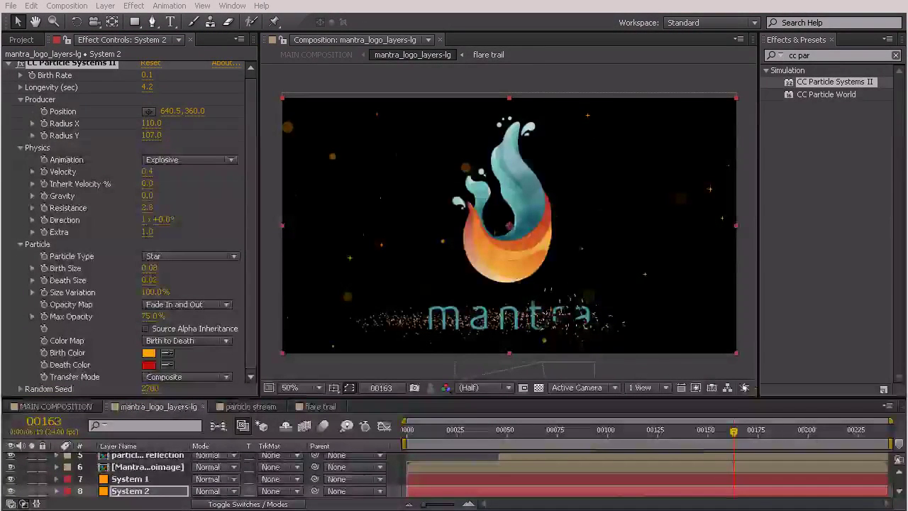
Search the effects for "camera len" and apply Camera Lens Blur to the System 2 layer
{"action": "left_click_drag", "start_coordinate": [811, 55], "coordinate": [739, 70]}
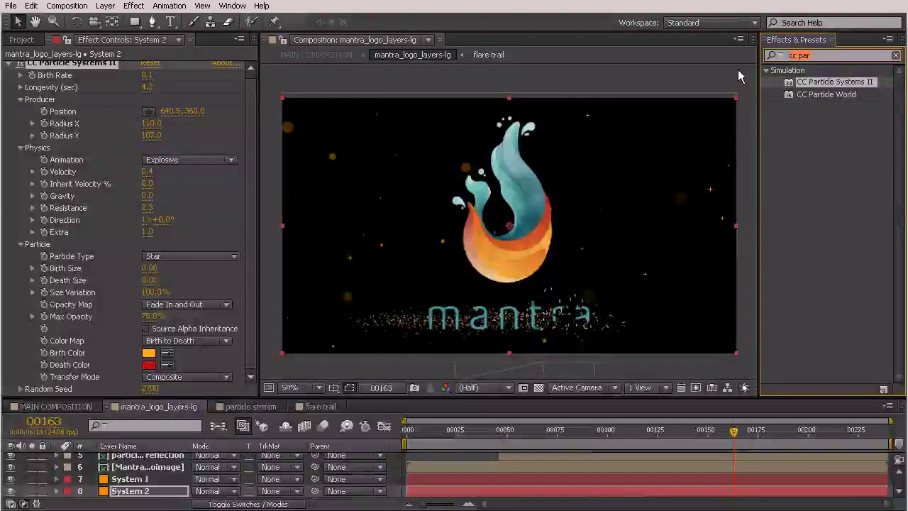
{"action": "type", "text": "camera len"}
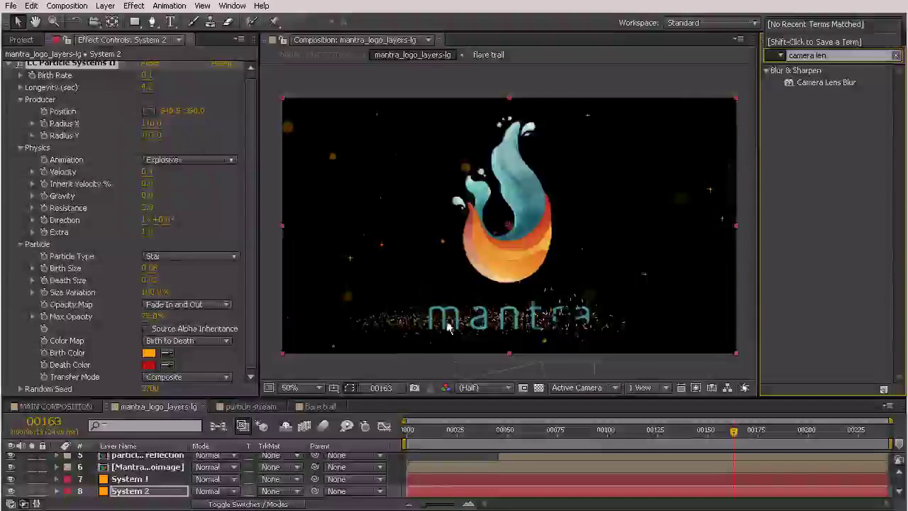
{"action": "left_click", "coordinate": [826, 82]}
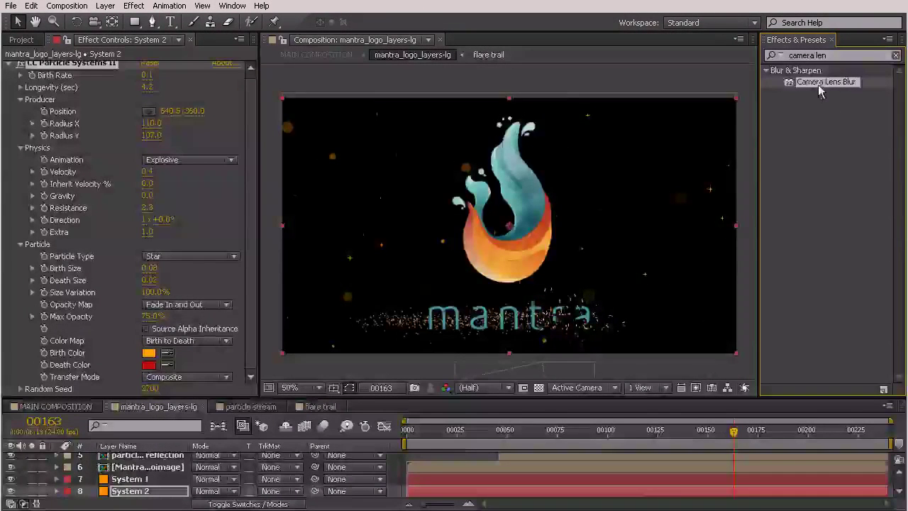
{"action": "left_click_drag", "start_coordinate": [580, 379], "coordinate": [128, 494]}
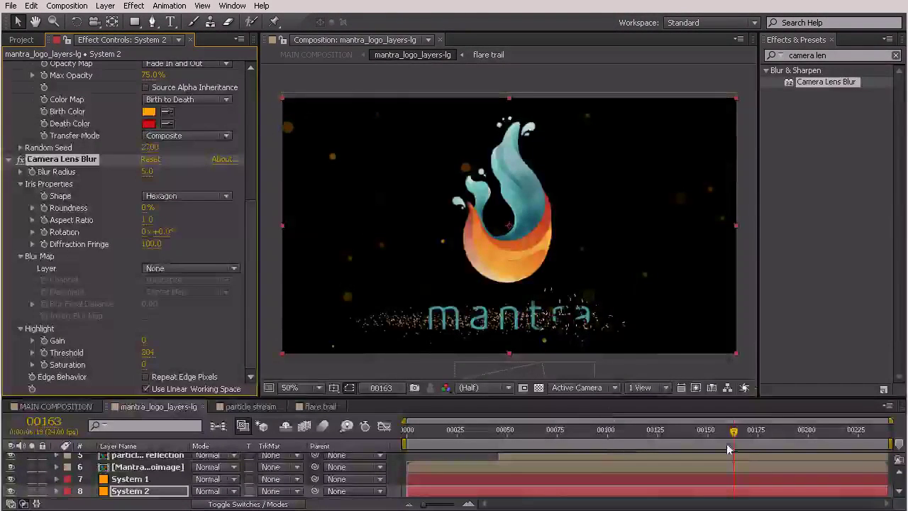
Go to frame 122 and apply Camera Lens Blur to the System 1 layer with a blur radius of 8
{"action": "left_click_drag", "start_coordinate": [734, 430], "coordinate": [760, 436]}
{"action": "scroll", "coordinate": [425, 147], "scroll_direction": "up", "scroll_amount": 2}
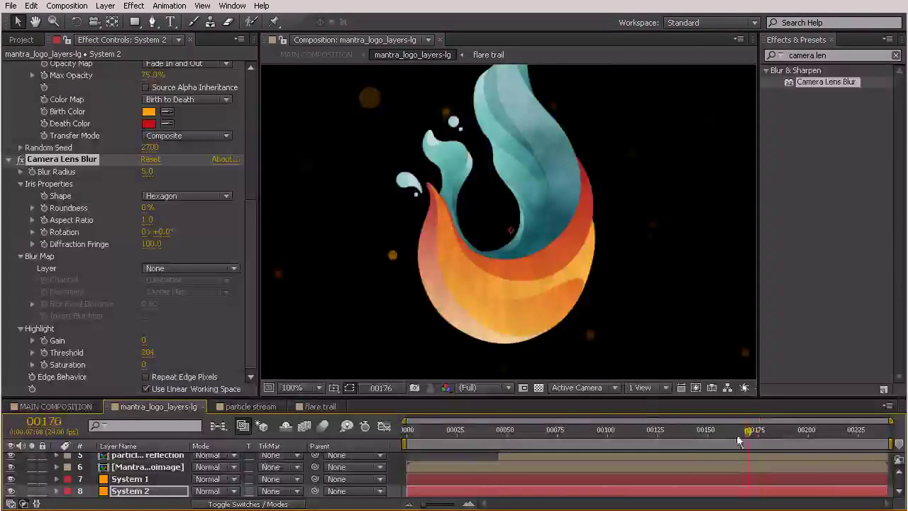
{"action": "left_click_drag", "start_coordinate": [738, 442], "coordinate": [656, 433]}
{"action": "scroll", "coordinate": [626, 267], "scroll_direction": "down", "scroll_amount": 2}
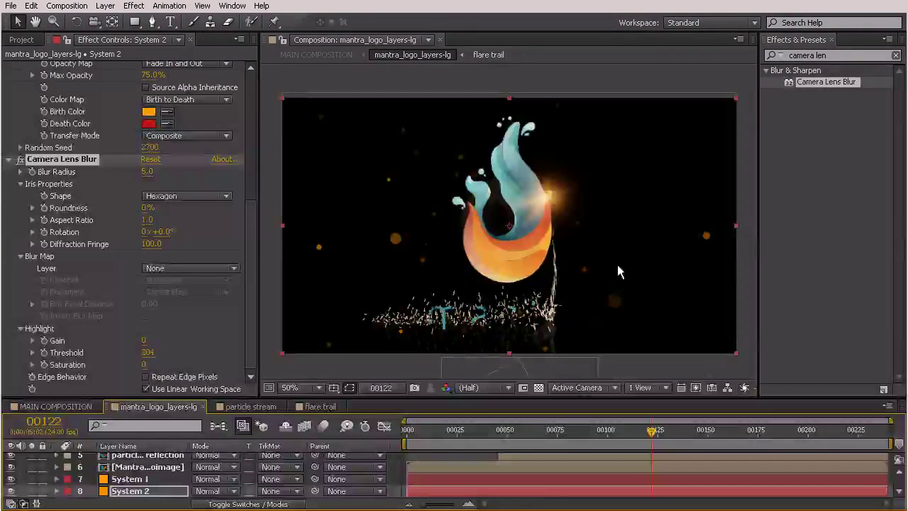
{"action": "left_click_drag", "start_coordinate": [826, 81], "coordinate": [130, 479]}
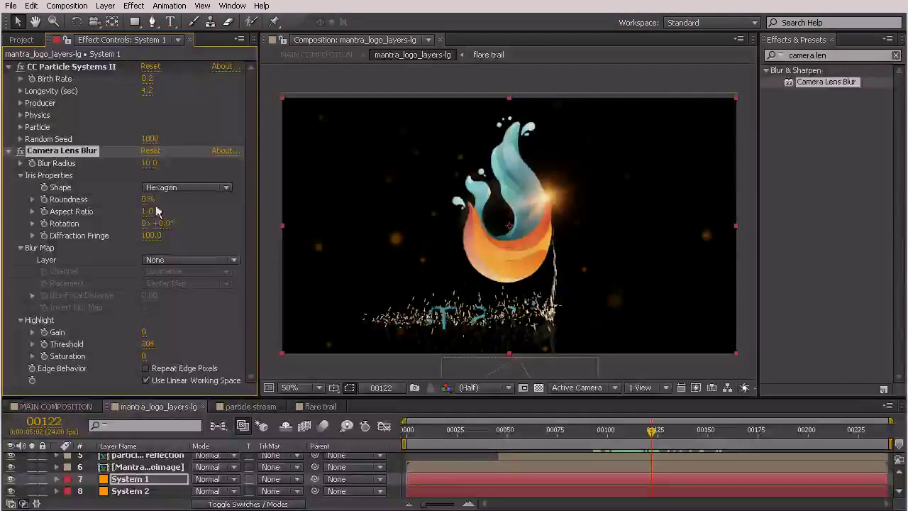
{"action": "left_click", "coordinate": [148, 163]}
{"action": "type", "text": "8"}
{"action": "left_click", "coordinate": [347, 81]}
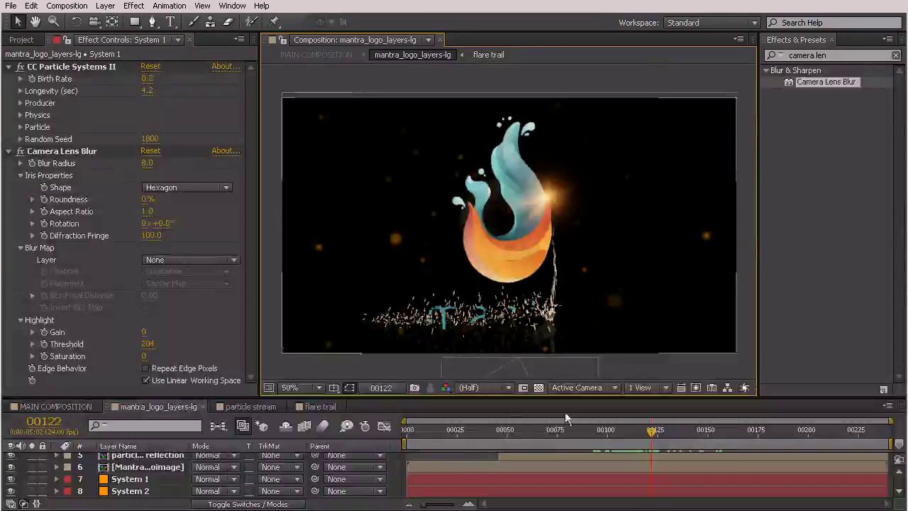
Go to frame 170 and start keyframing the particle Resistance of the System 1 layer
{"action": "left_click_drag", "start_coordinate": [566, 426], "coordinate": [887, 426]}
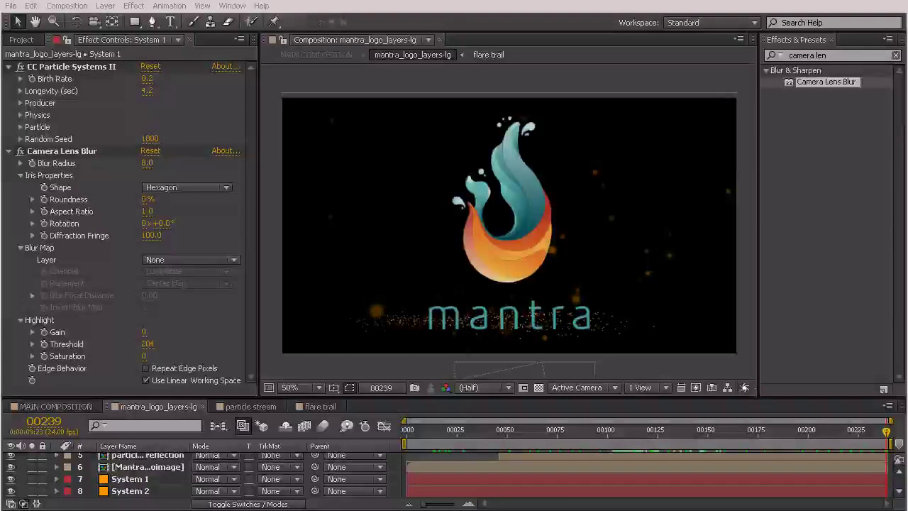
{"action": "left_click_drag", "start_coordinate": [888, 423], "coordinate": [829, 449]}
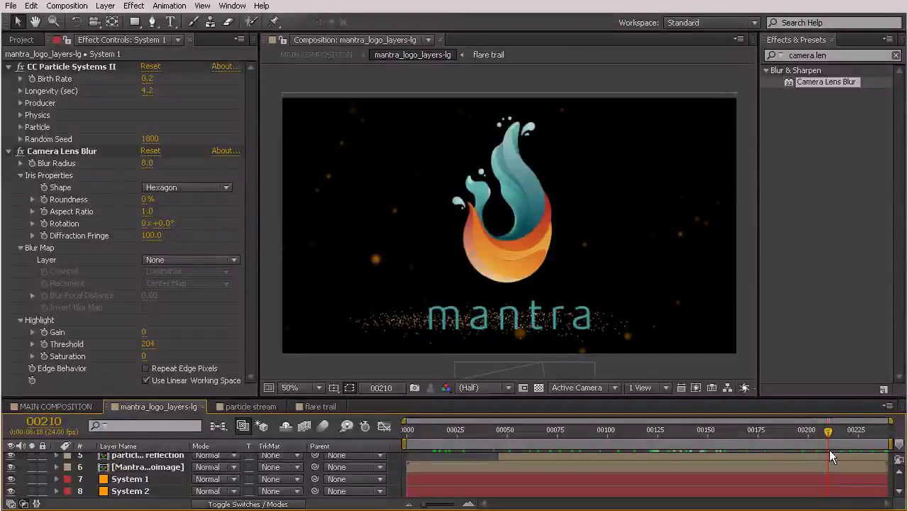
{"action": "left_click_drag", "start_coordinate": [829, 449], "coordinate": [747, 431]}
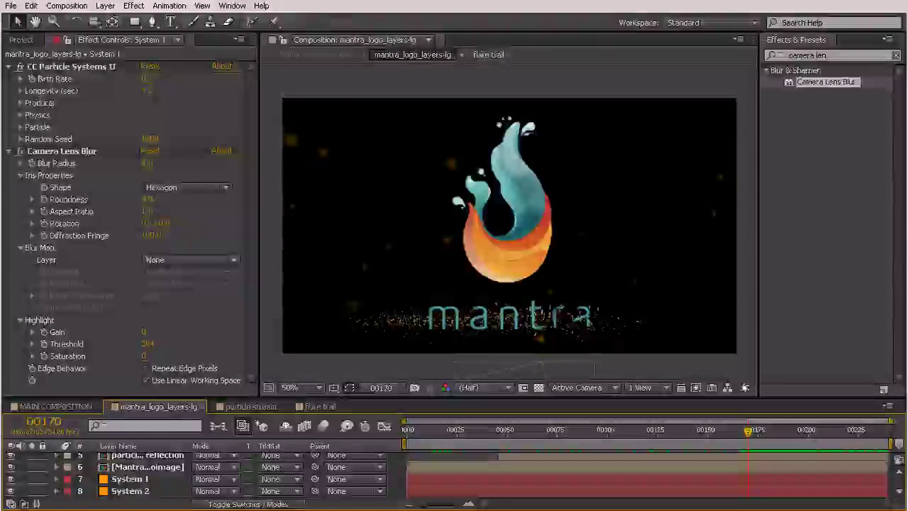
{"action": "left_click", "coordinate": [129, 478]}
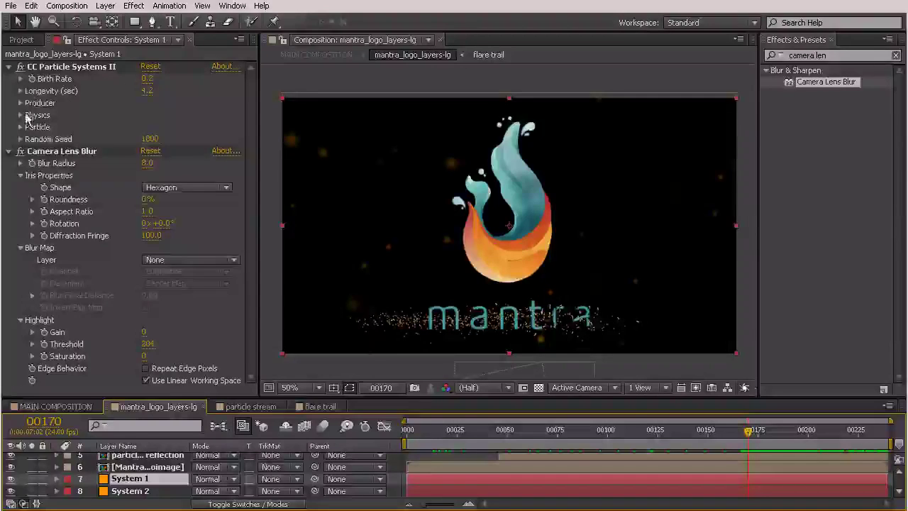
{"action": "left_click", "coordinate": [21, 115]}
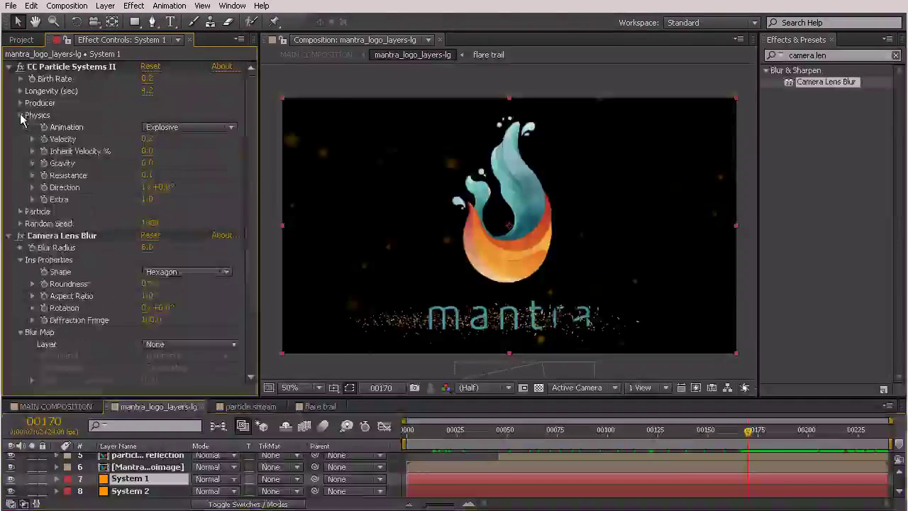
{"action": "left_click", "coordinate": [43, 175]}
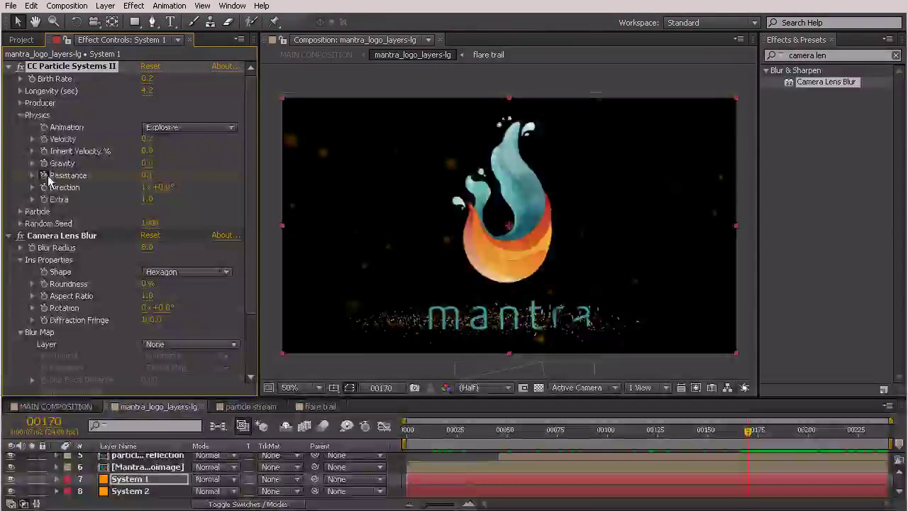
Go to frame 227 and set System 1's particle Resistance keyframe to 101.5
{"action": "left_click", "coordinate": [786, 430]}
{"action": "left_click_drag", "start_coordinate": [791, 441], "coordinate": [860, 442]}
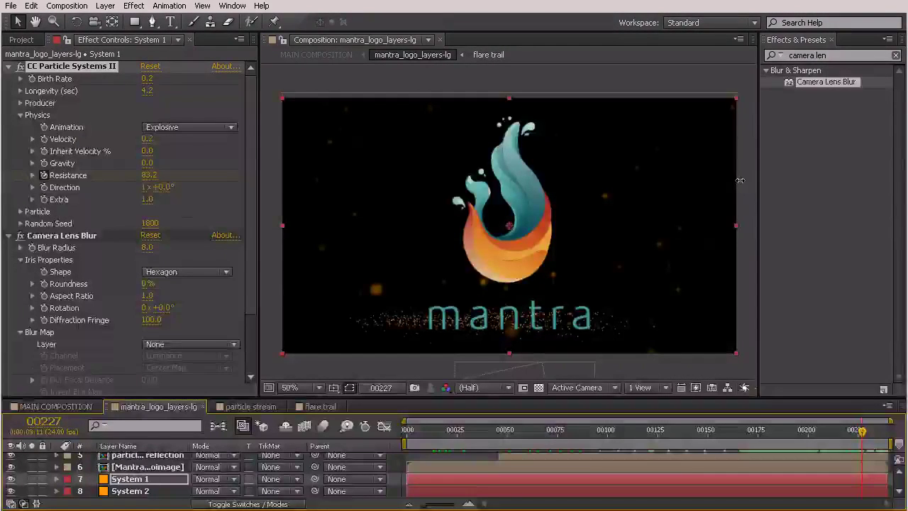
{"action": "left_click_drag", "start_coordinate": [740, 180], "coordinate": [740, 180]}
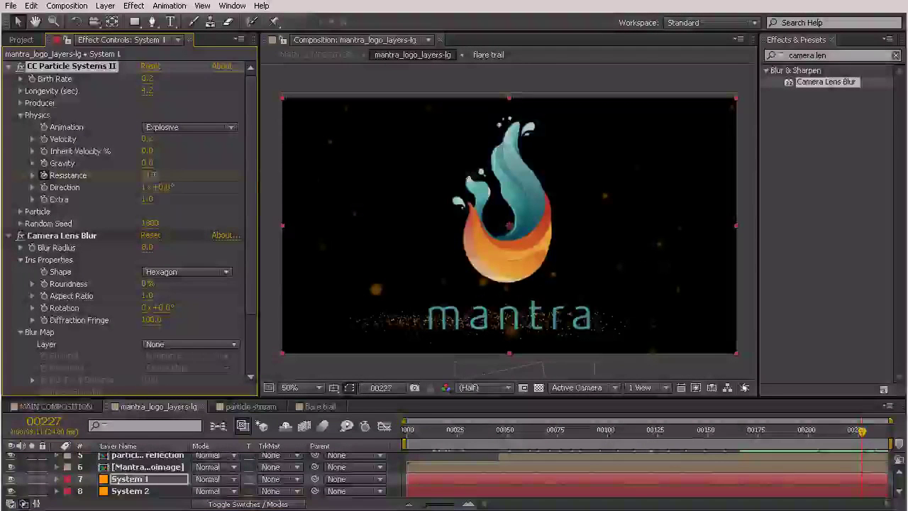
{"action": "left_click_drag", "start_coordinate": [251, 179], "coordinate": [283, 180]}
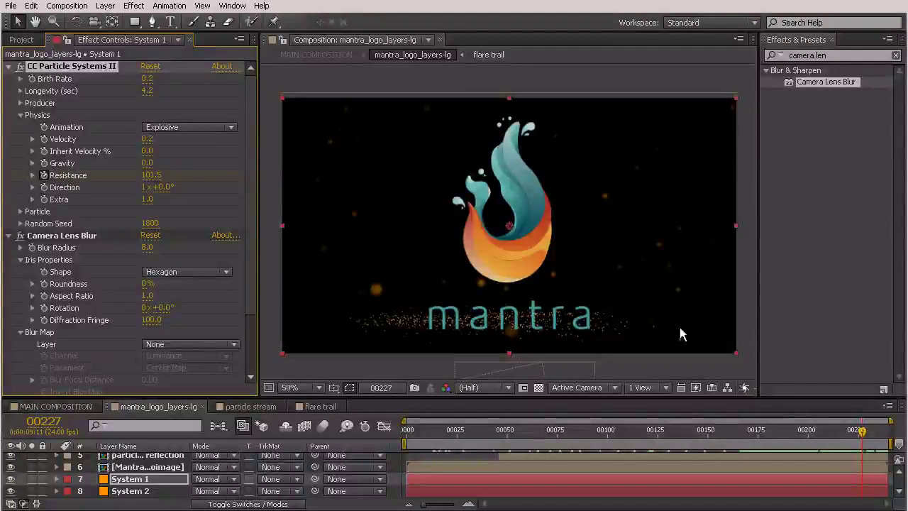
Reveal System 1's Resistance keyframes, go to frame 170 and start keyframing the particle Resistance of the System 2 layer
{"action": "left_click_drag", "start_coordinate": [776, 429], "coordinate": [895, 425]}
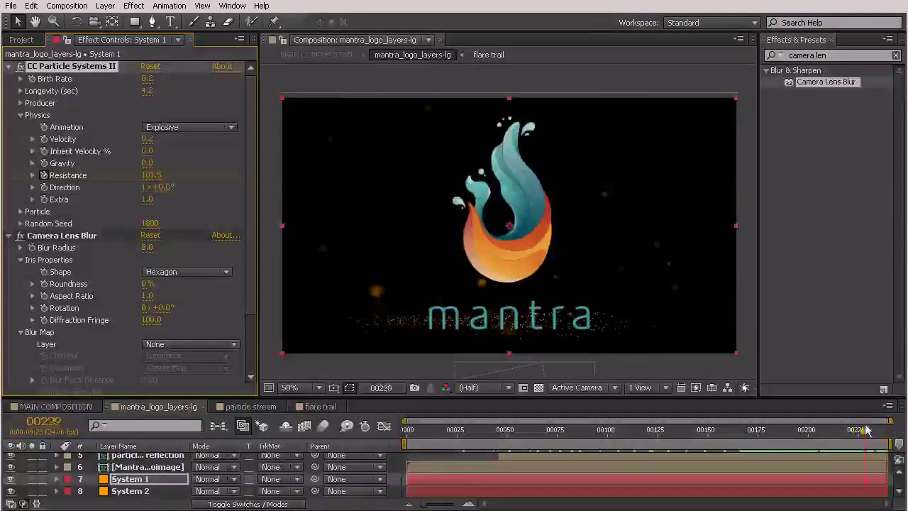
{"action": "left_click", "coordinate": [717, 492]}
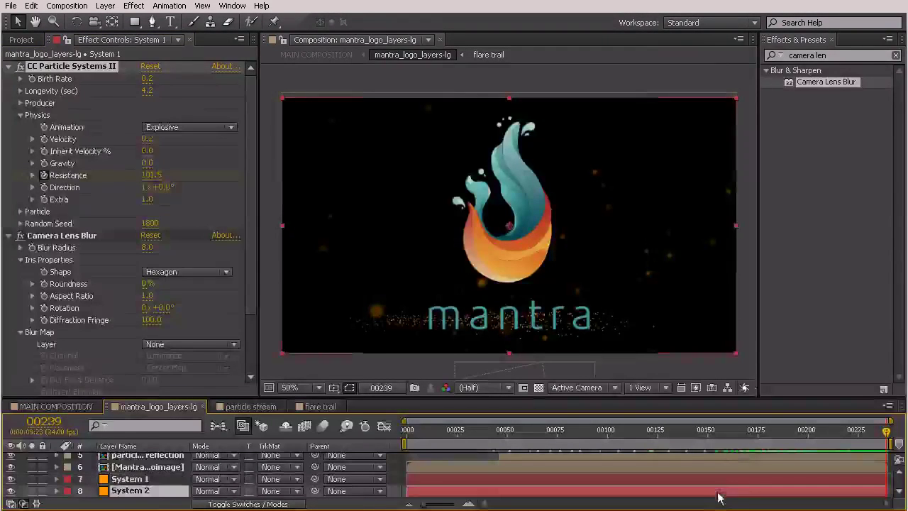
{"action": "left_click", "coordinate": [719, 483]}
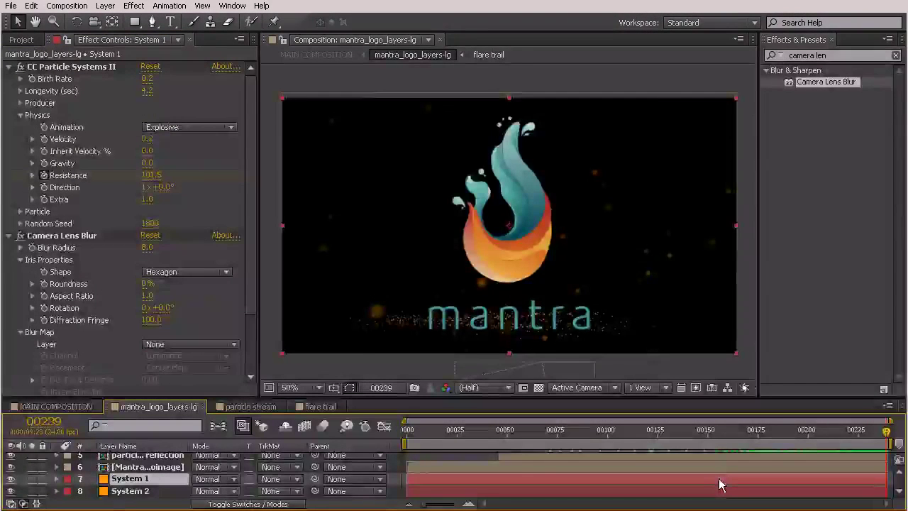
{"action": "key", "text": "u"}
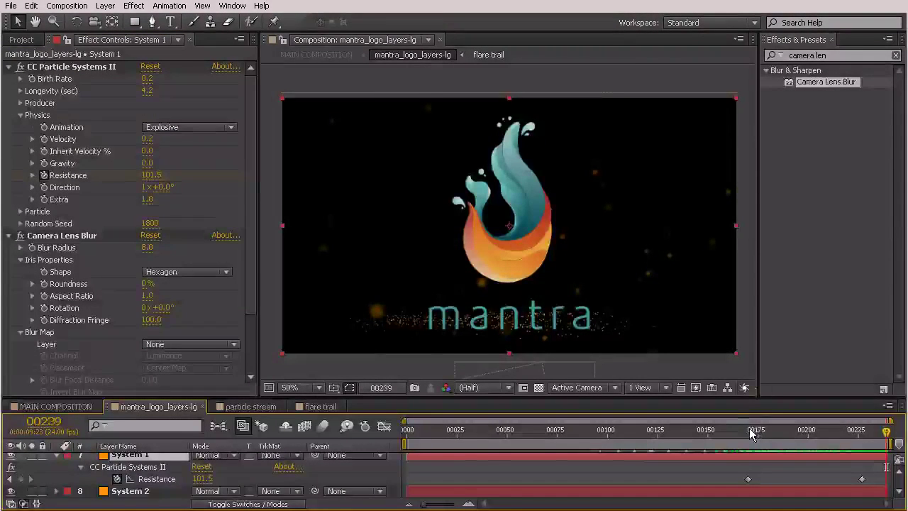
{"action": "left_click", "coordinate": [750, 430]}
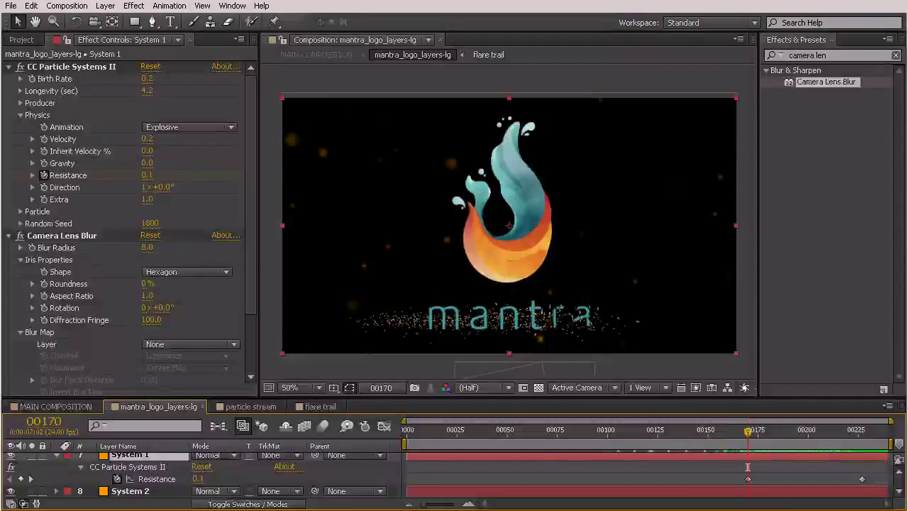
{"action": "key", "text": "ctrl+Down"}
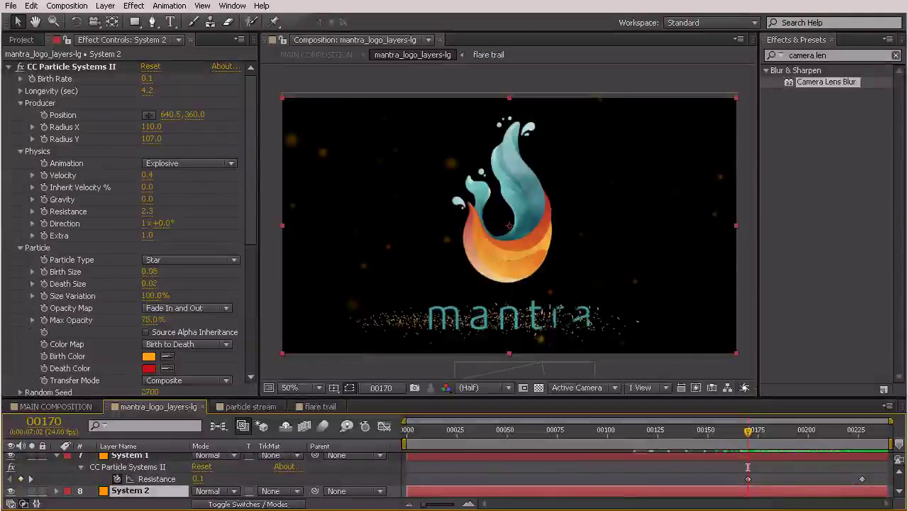
{"action": "left_click", "coordinate": [44, 213]}
Set System 2's particle Resistance keyframe at frame 227 to 113.7 and preview the slowdown through frame 239
{"action": "left_click_drag", "start_coordinate": [809, 434], "coordinate": [859, 435]}
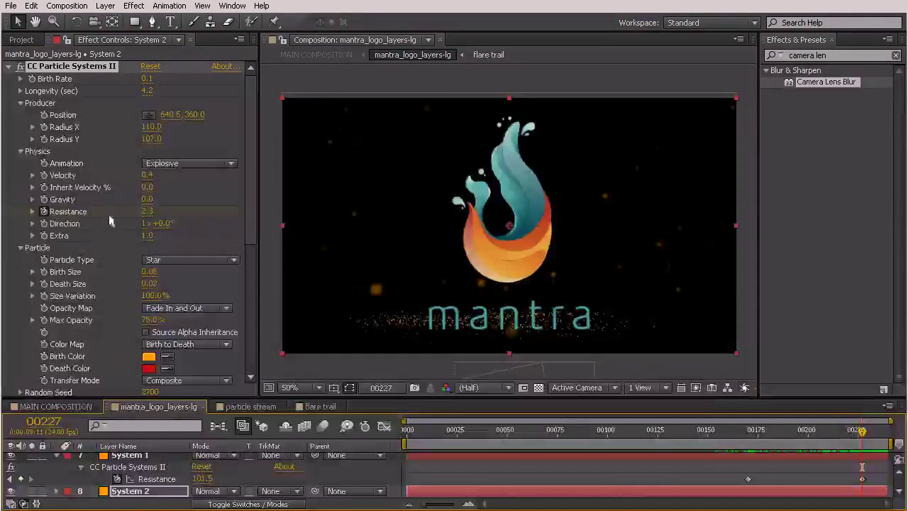
{"action": "left_click_drag", "start_coordinate": [185, 211], "coordinate": [242, 212]}
{"action": "left_click_drag", "start_coordinate": [327, 217], "coordinate": [686, 205]}
{"action": "left_click", "coordinate": [149, 211]}
{"action": "type", "text": "100"}
{"action": "key", "text": "Return"}
{"action": "left_click_drag", "start_coordinate": [148, 213], "coordinate": [137, 212]}
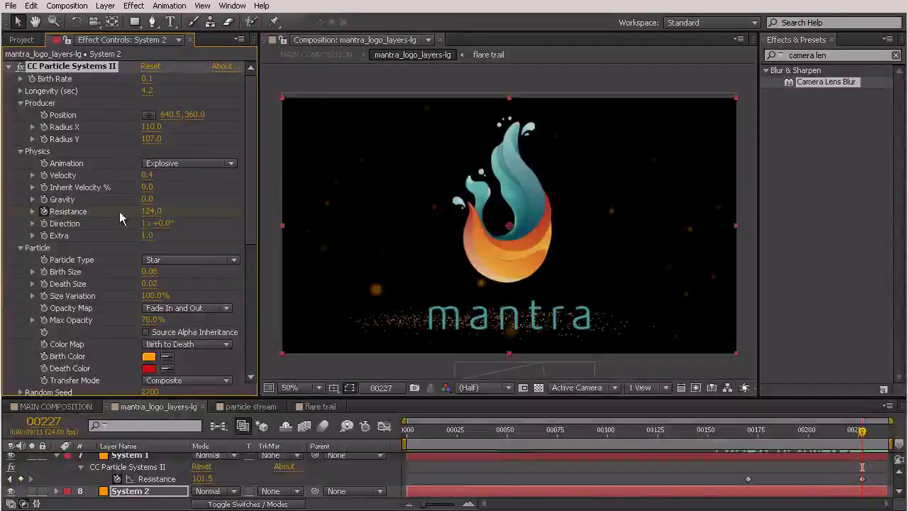
{"action": "left_click_drag", "start_coordinate": [31, 211], "coordinate": [69, 212]}
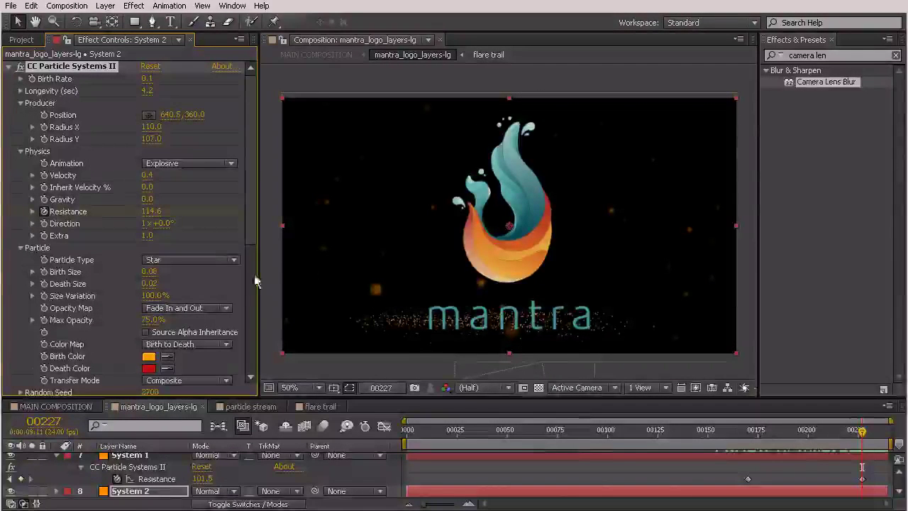
{"action": "left_click", "coordinate": [153, 212]}
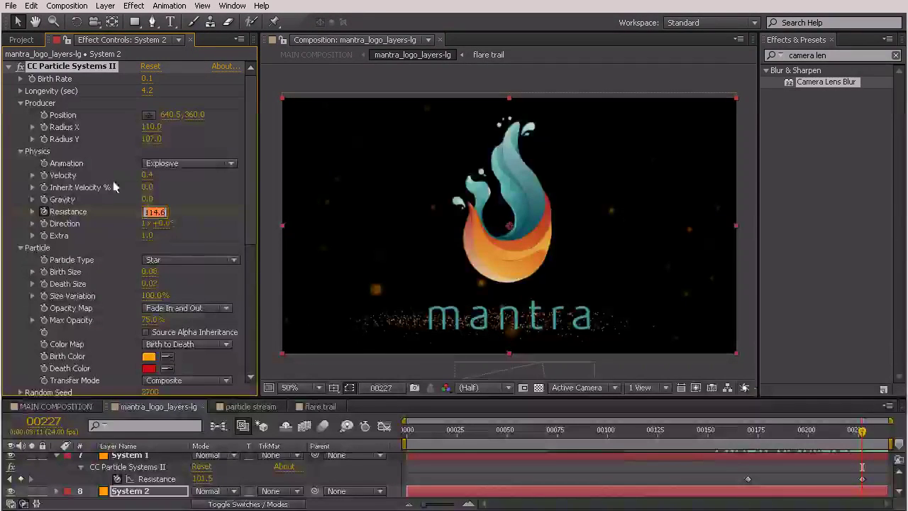
{"action": "key", "text": "Return"}
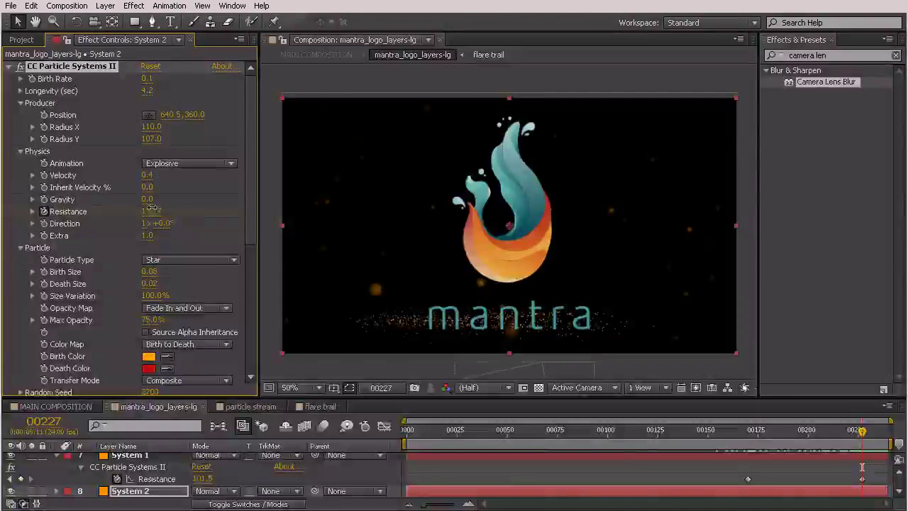
{"action": "left_click_drag", "start_coordinate": [750, 443], "coordinate": [830, 441]}
{"action": "left_click_drag", "start_coordinate": [760, 444], "coordinate": [888, 463]}
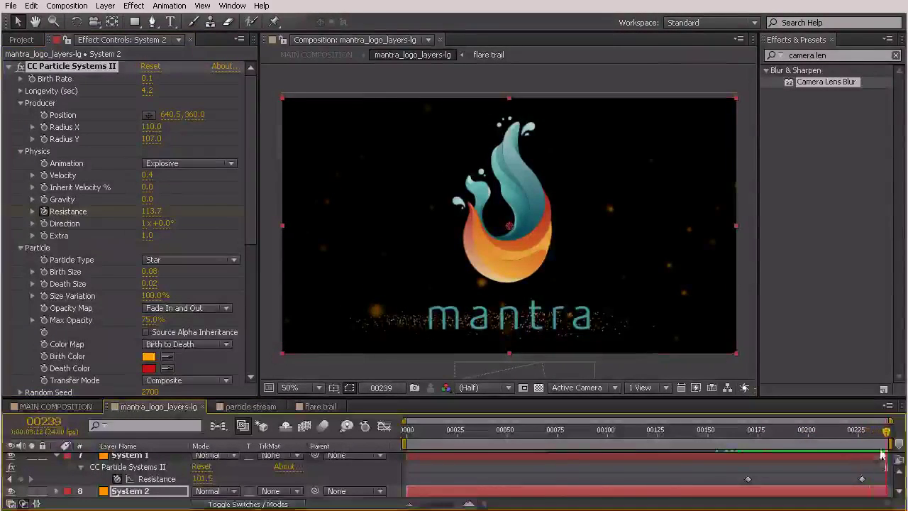
Pre-compose the System 1 and System 2 layers as "background bokeh", moving all attributes into the new composition
{"action": "left_click_drag", "start_coordinate": [390, 398], "coordinate": [383, 275]}
{"action": "left_click", "coordinate": [163, 420]}
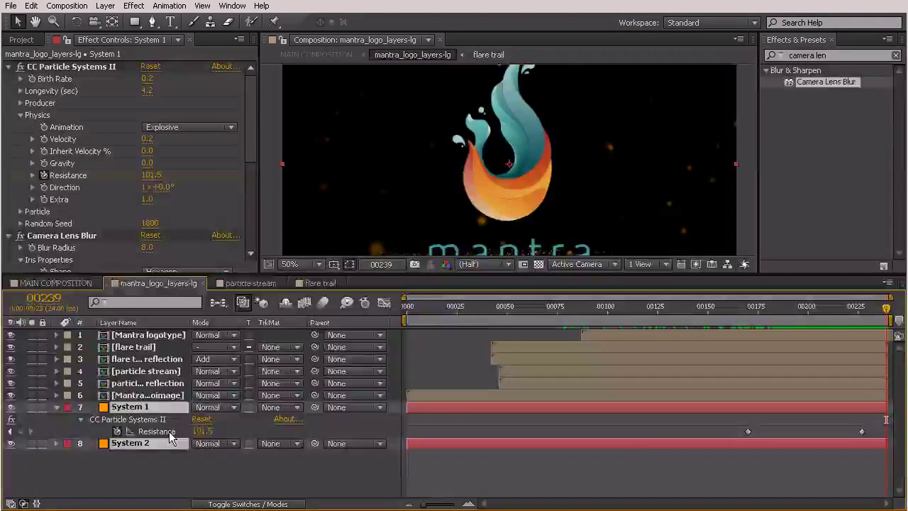
{"action": "key", "text": "ctrl+shift+c"}
{"action": "type", "text": "background b"}
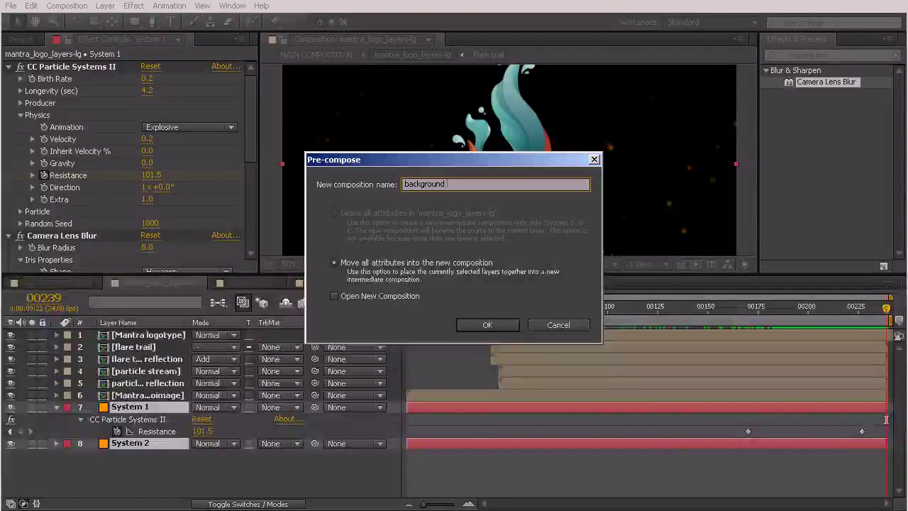
{"action": "type", "text": "o"}
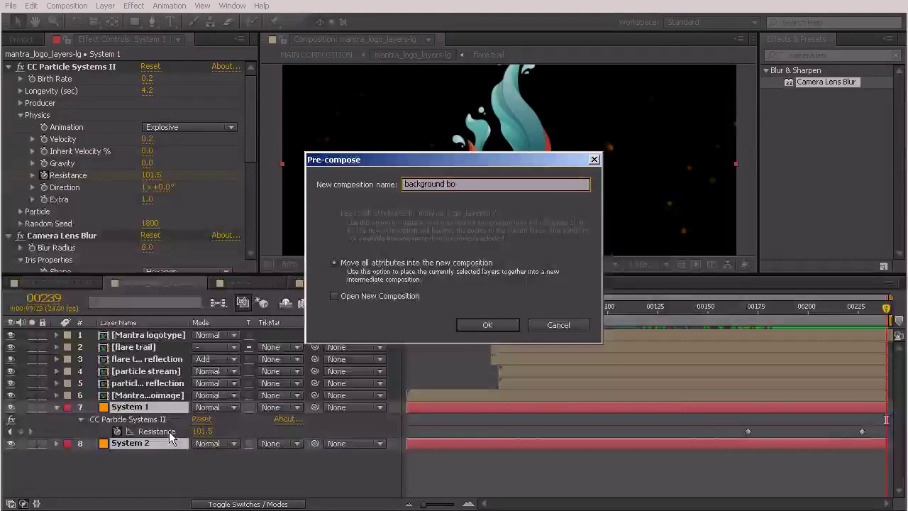
{"action": "type", "text": "keh"}
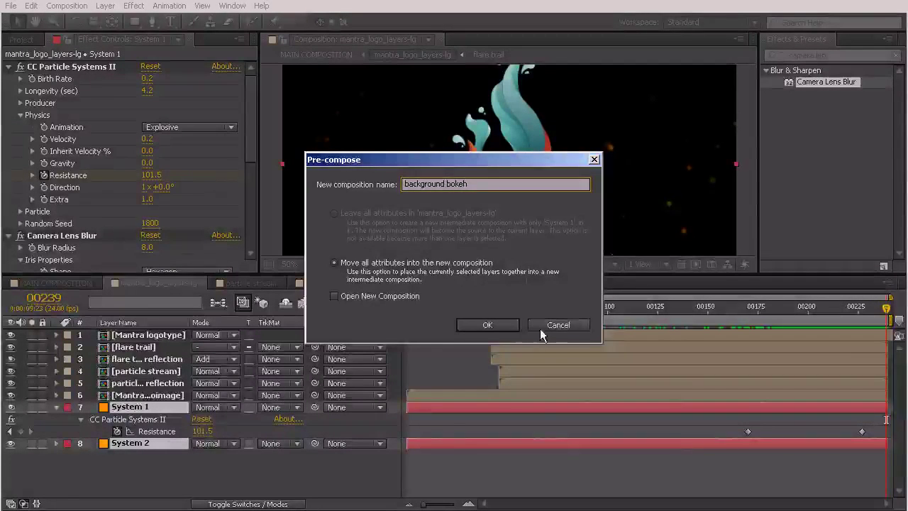
{"action": "left_click", "coordinate": [511, 327]}
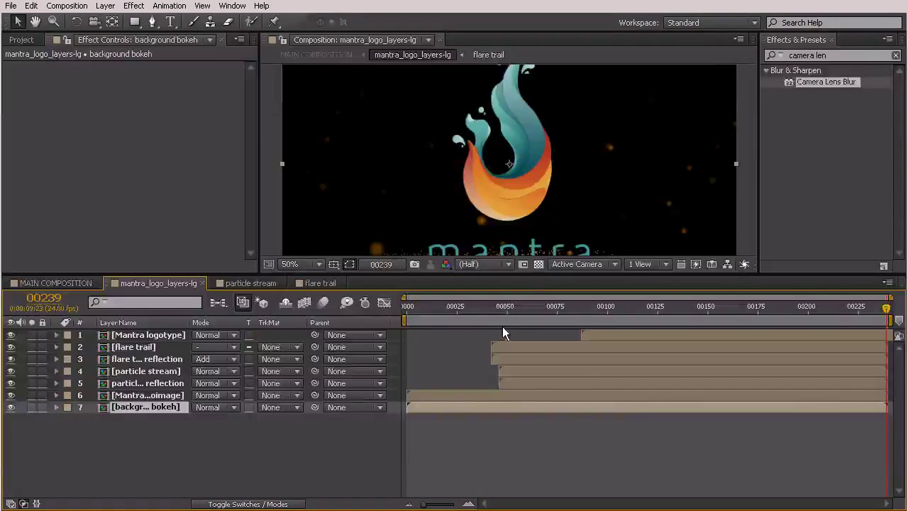
Set the Mantra logotype layer's label color to Aqua
{"action": "left_click_drag", "start_coordinate": [531, 277], "coordinate": [532, 318]}
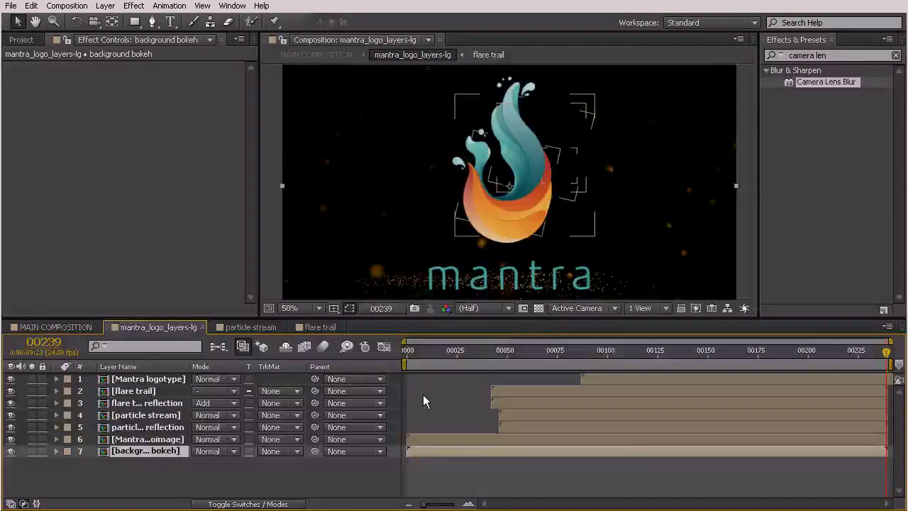
{"action": "left_click", "coordinate": [142, 379]}
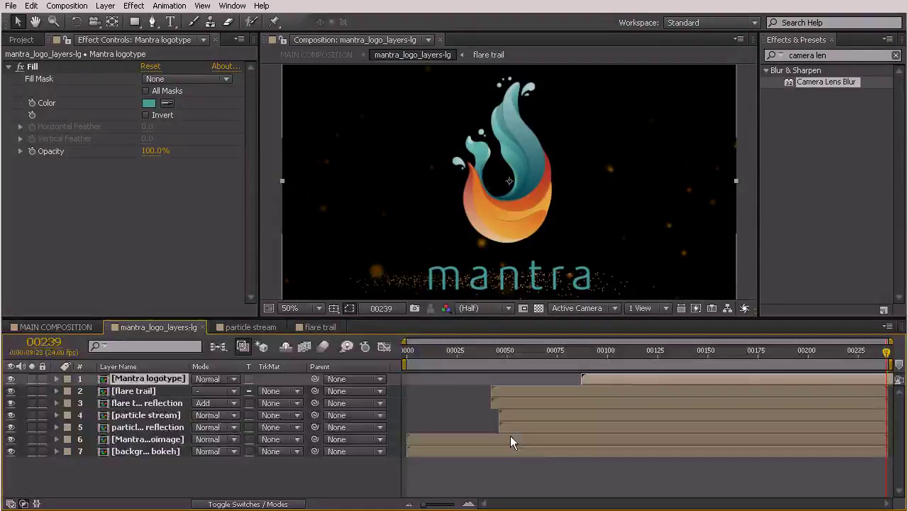
{"action": "left_click", "coordinate": [67, 381]}
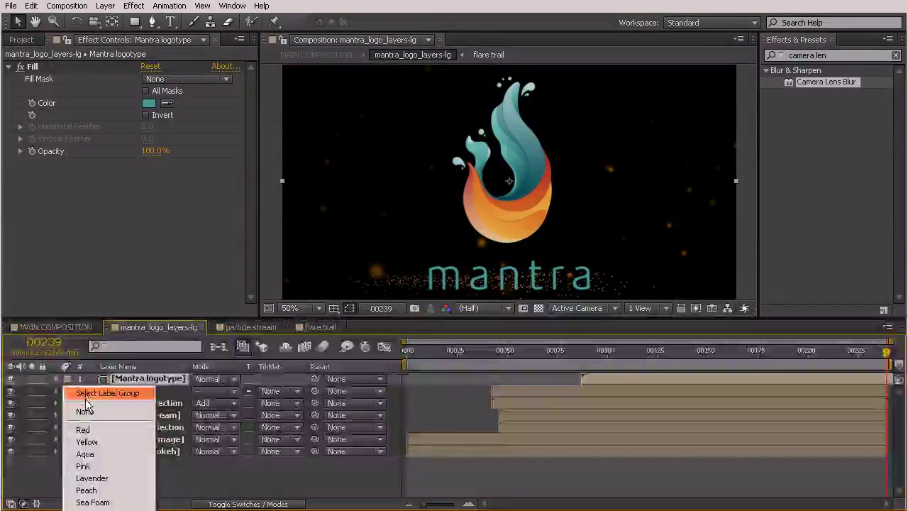
{"action": "left_click", "coordinate": [84, 454]}
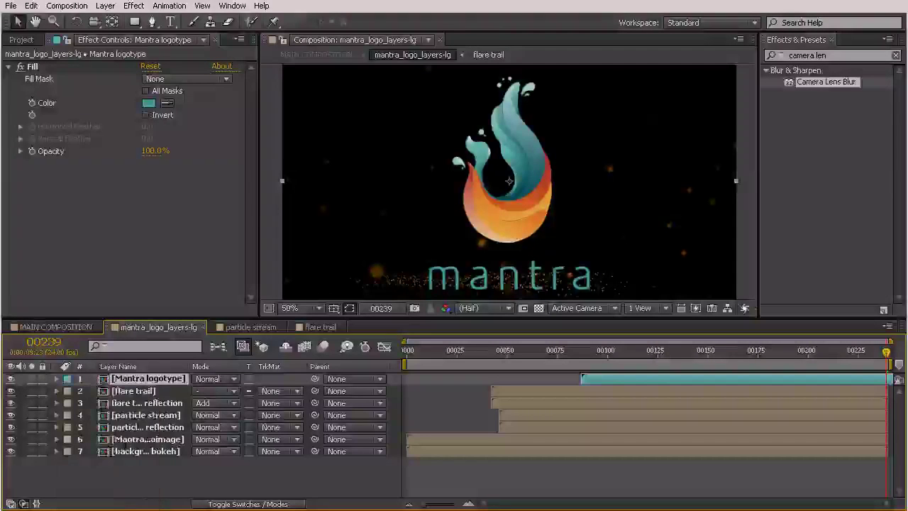
Label the flare trail layer Yellow and the flare trail reflection layer Orange
{"action": "left_click", "coordinate": [66, 389]}
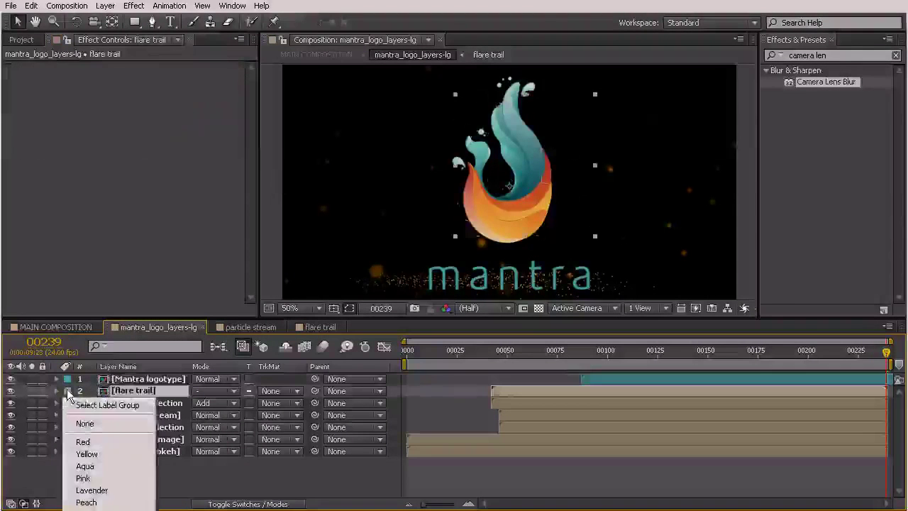
{"action": "left_click", "coordinate": [86, 453]}
{"action": "left_click", "coordinate": [68, 402]}
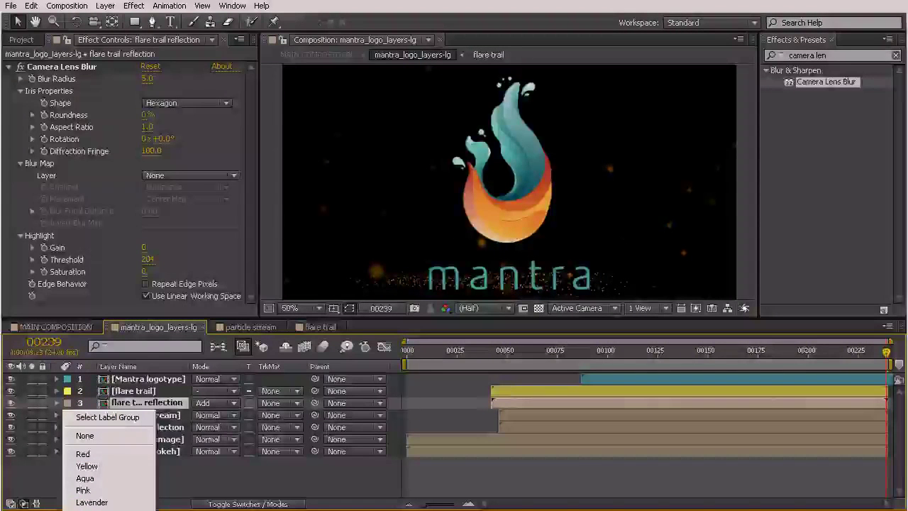
{"action": "left_click", "coordinate": [89, 510]}
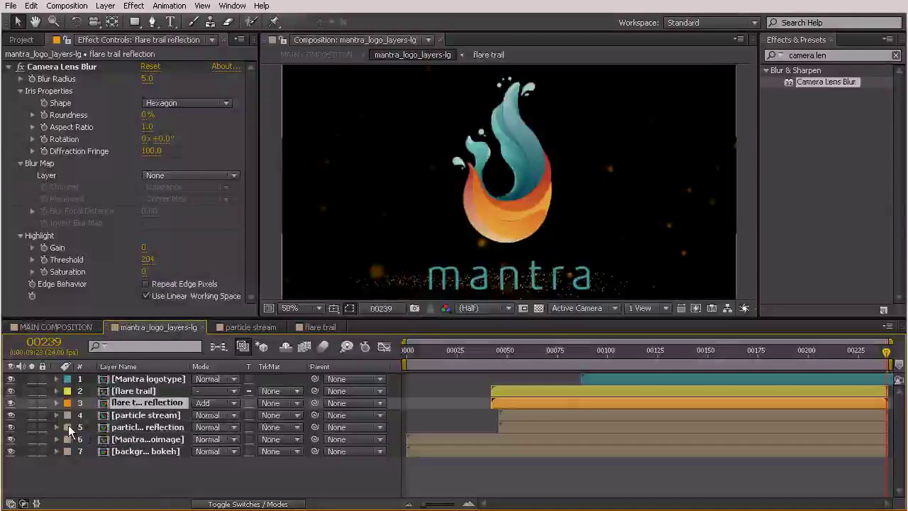
Label the particle stream layer Pink and the particle stream reflection layer Red
{"action": "left_click", "coordinate": [67, 415]}
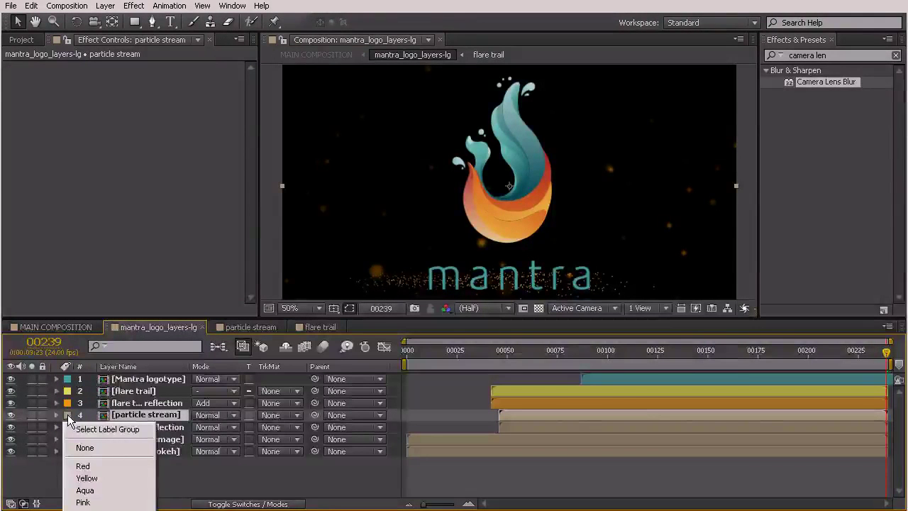
{"action": "left_click", "coordinate": [89, 503]}
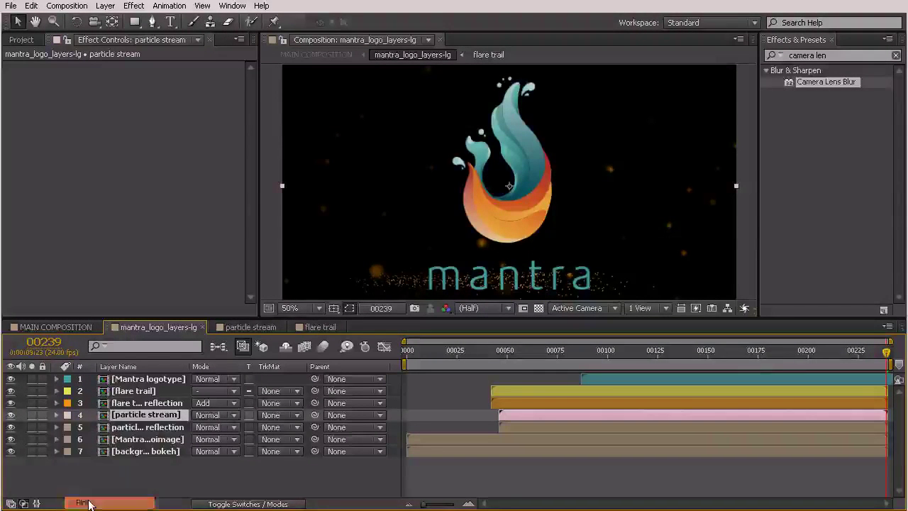
{"action": "left_click", "coordinate": [69, 428]}
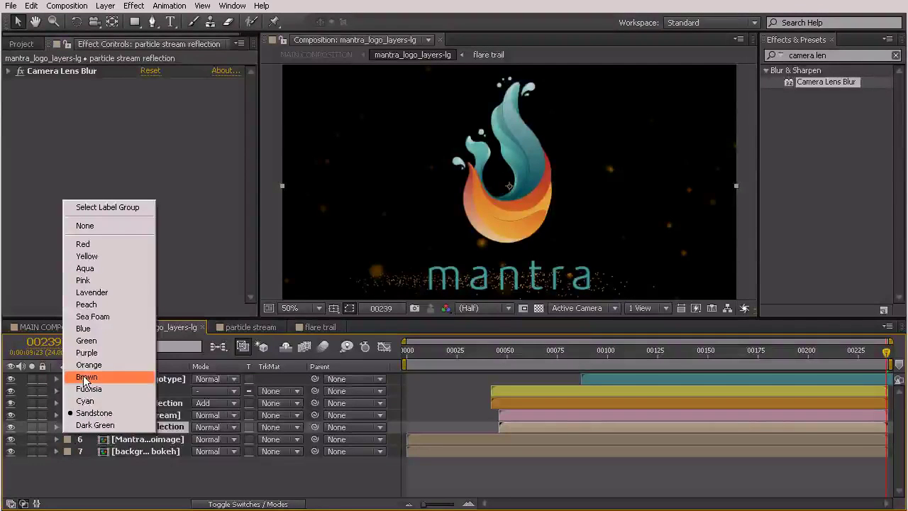
{"action": "left_click", "coordinate": [83, 244]}
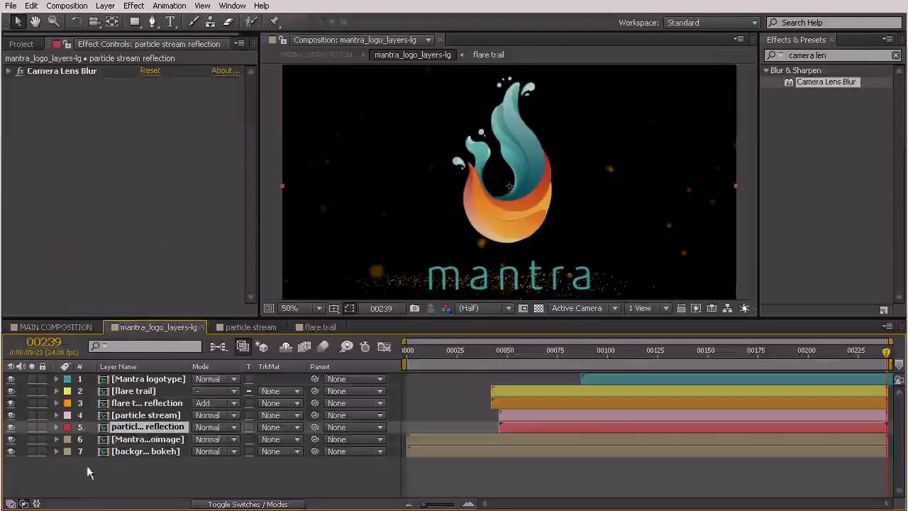
Label the Mantra logoimage layer Fuchsia and the background bokeh layer Purple, and deselect all layers
{"action": "left_click", "coordinate": [155, 439]}
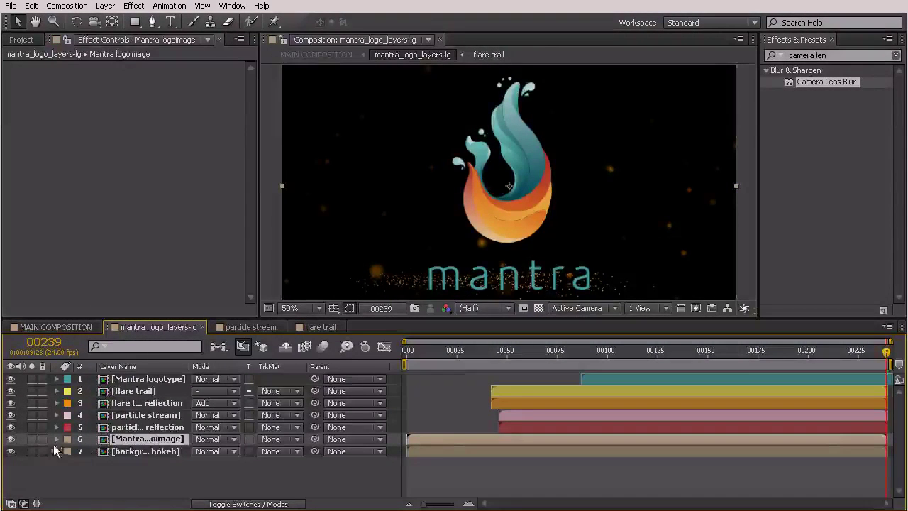
{"action": "left_click", "coordinate": [66, 443]}
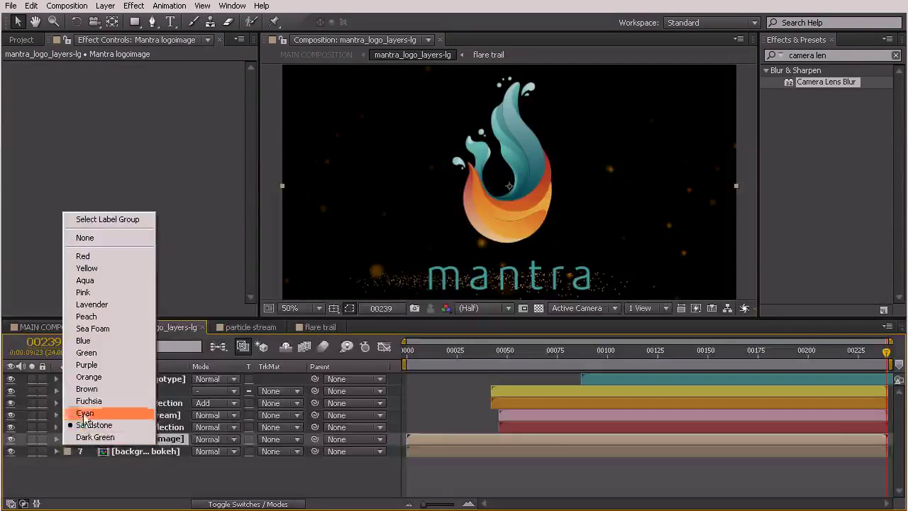
{"action": "left_click", "coordinate": [88, 401]}
{"action": "left_click", "coordinate": [156, 451]}
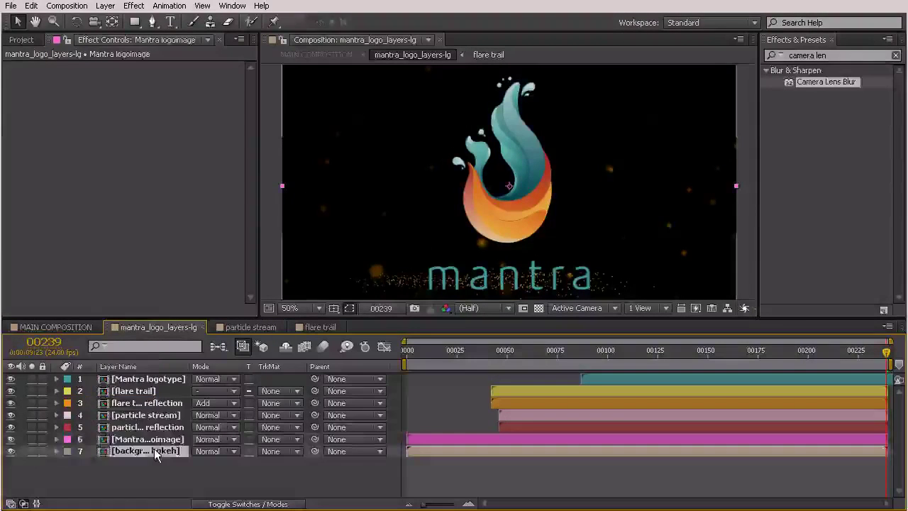
{"action": "left_click", "coordinate": [69, 450]}
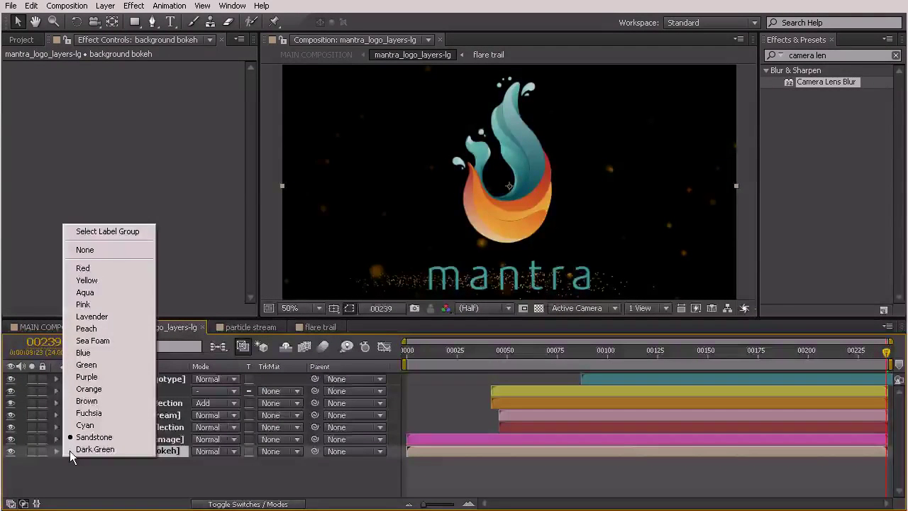
{"action": "left_click", "coordinate": [87, 377]}
{"action": "left_click", "coordinate": [165, 478]}
Scrub through the timeline to review the logo animation together with the background bokeh particles
{"action": "left_click_drag", "start_coordinate": [405, 350], "coordinate": [706, 394]}
{"action": "left_click_drag", "start_coordinate": [621, 355], "coordinate": [670, 355]}
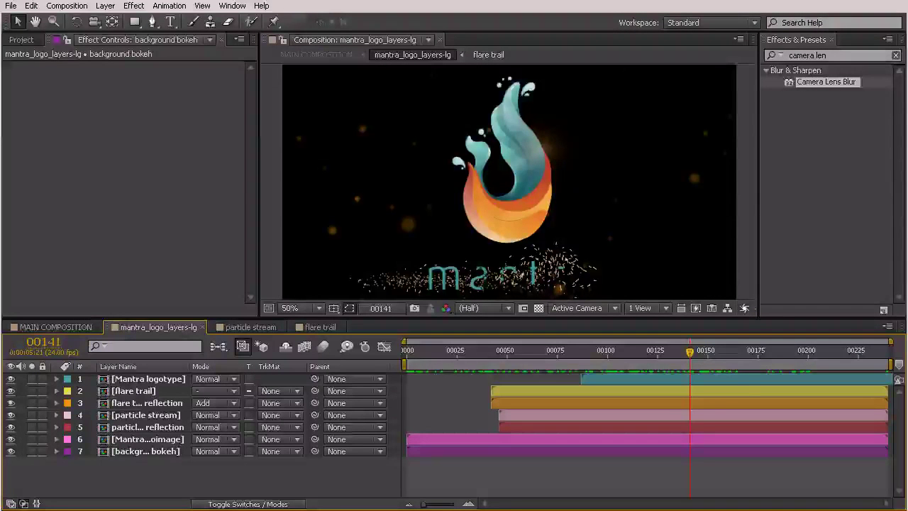
{"action": "left_click_drag", "start_coordinate": [692, 367], "coordinate": [760, 382]}
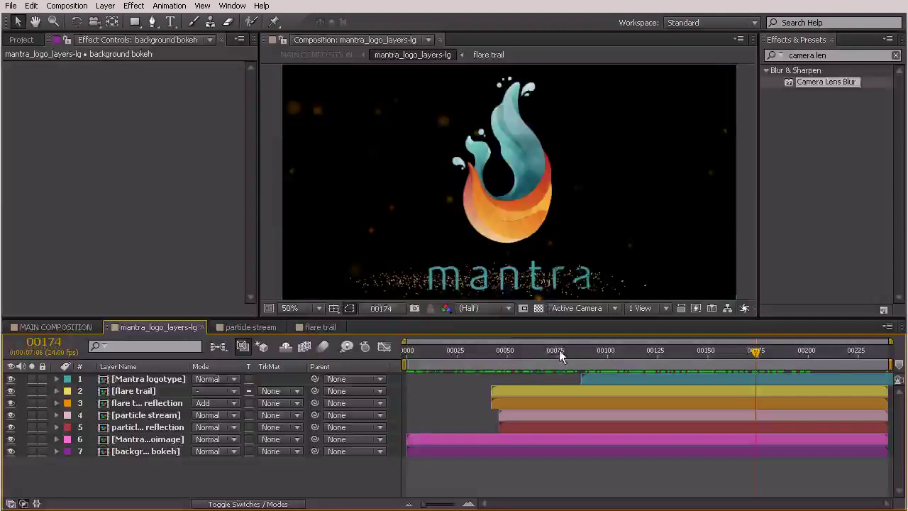
{"action": "left_click_drag", "start_coordinate": [746, 356], "coordinate": [716, 366]}
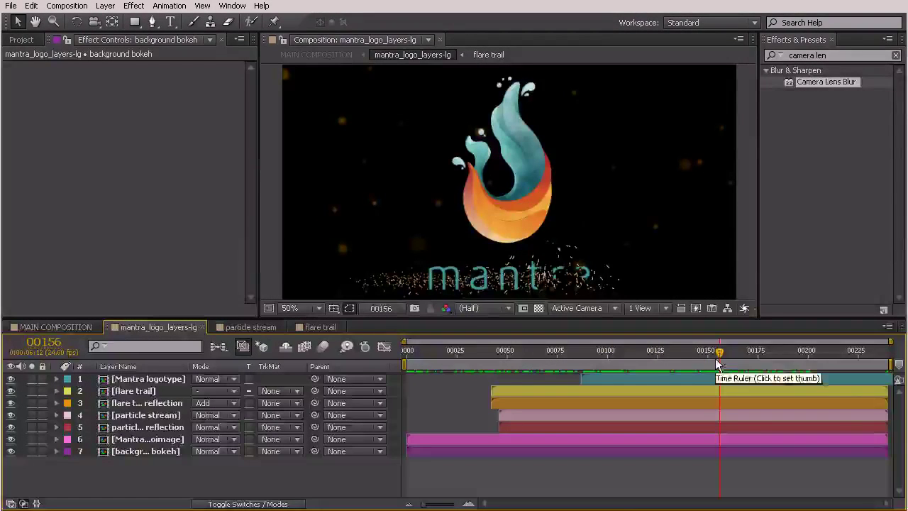